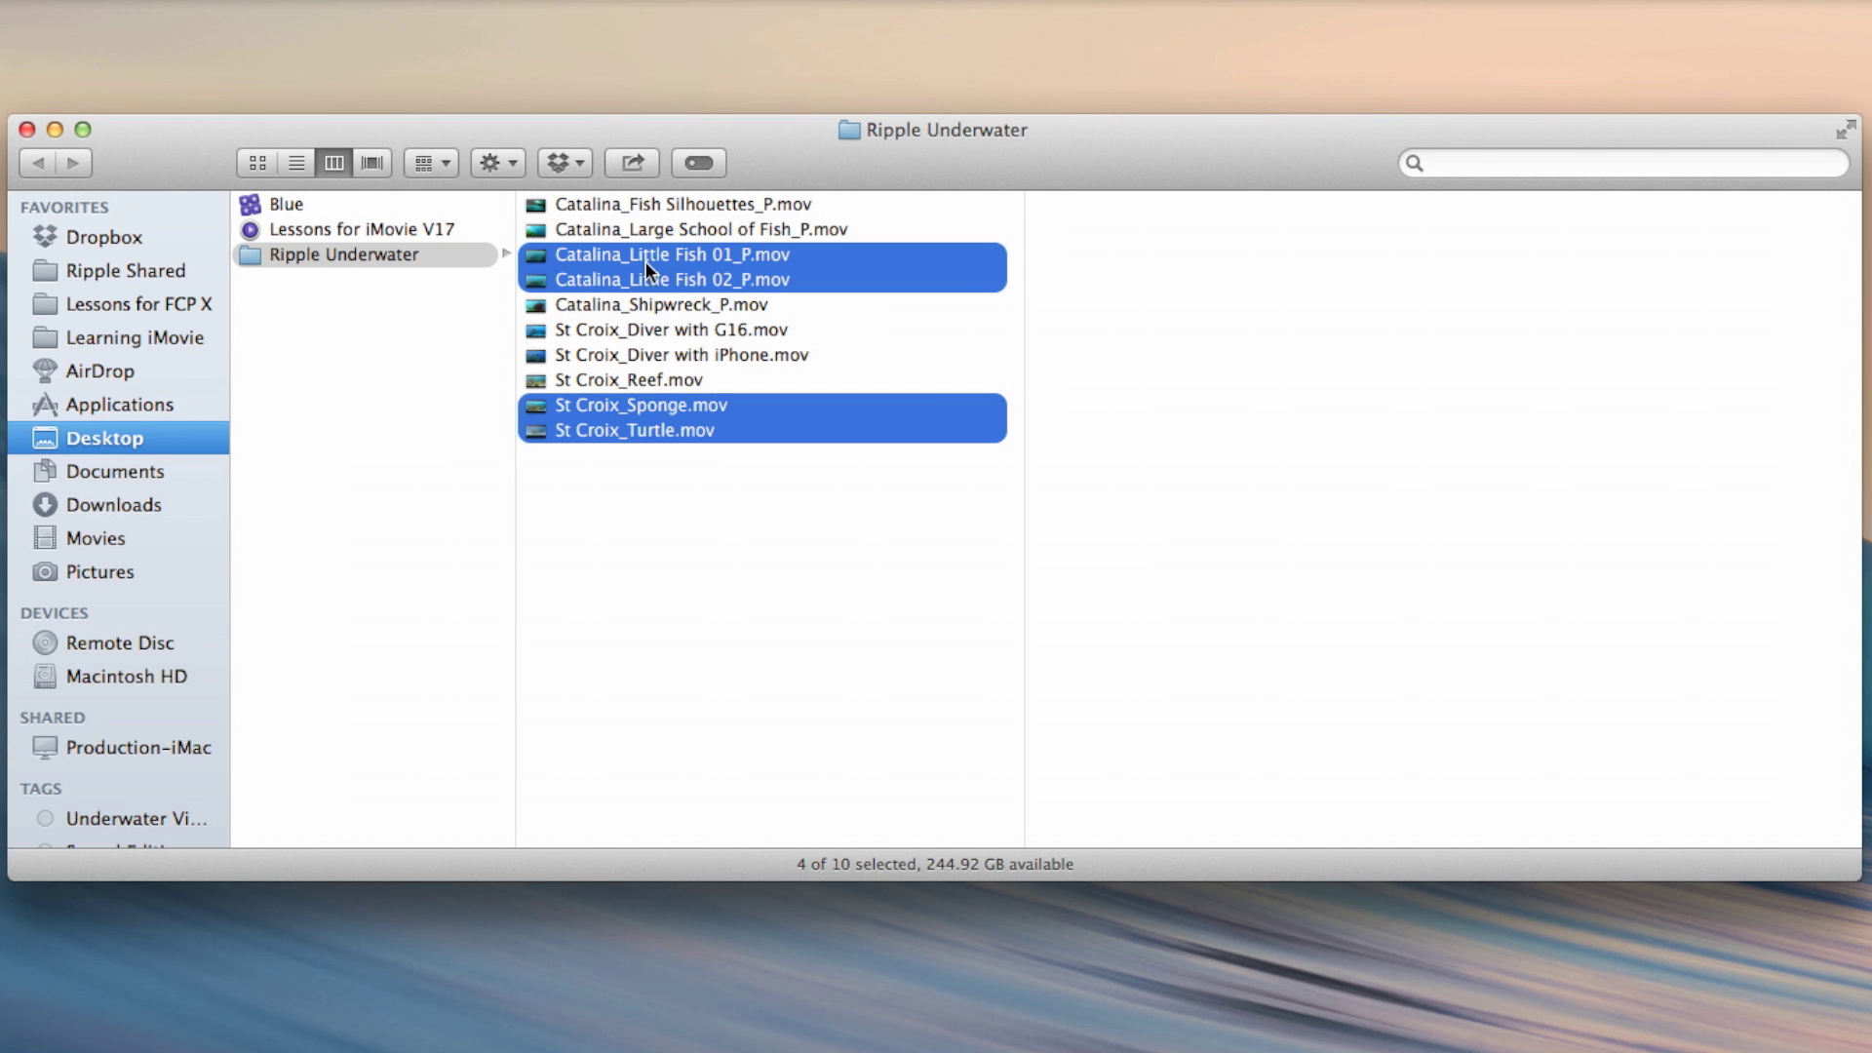
# Create a new tag named "Marine Life" and assign it to the four selected underwater clips.
pyautogui.click(698, 163)
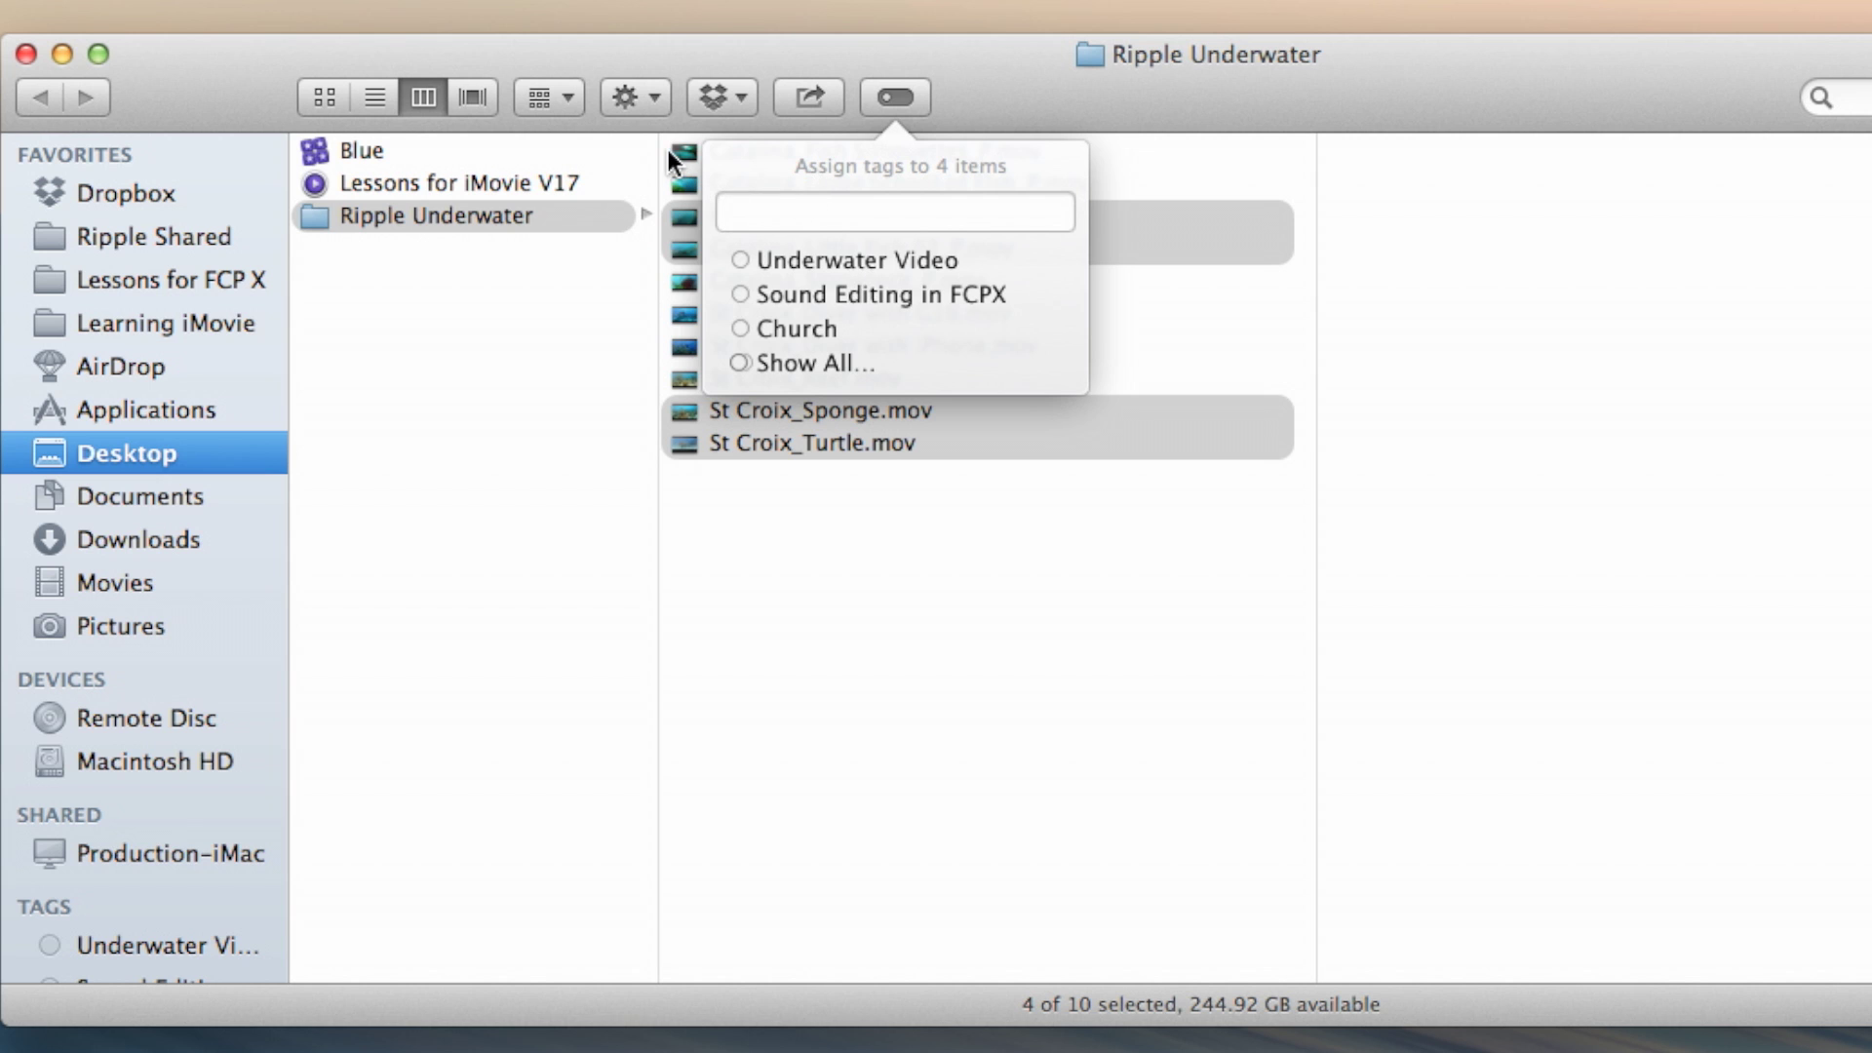
pyautogui.write('Marine Life')
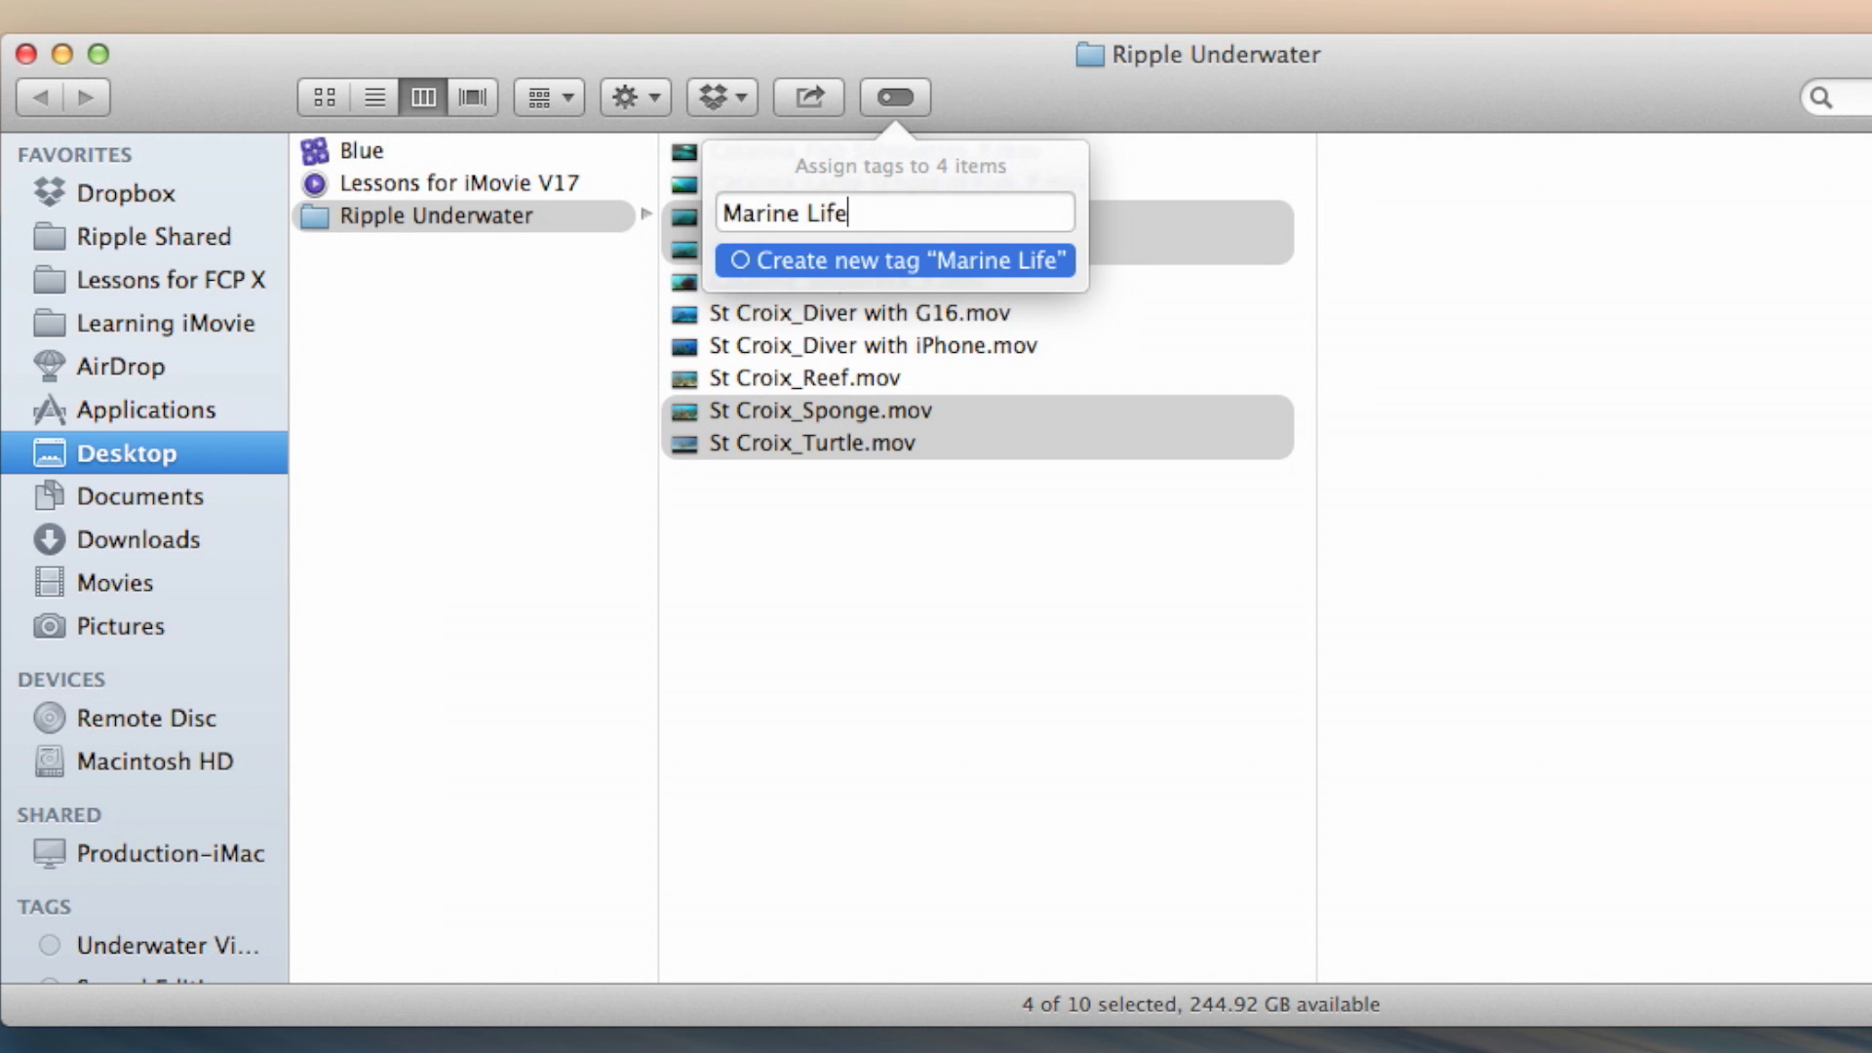
pyautogui.press('Return')
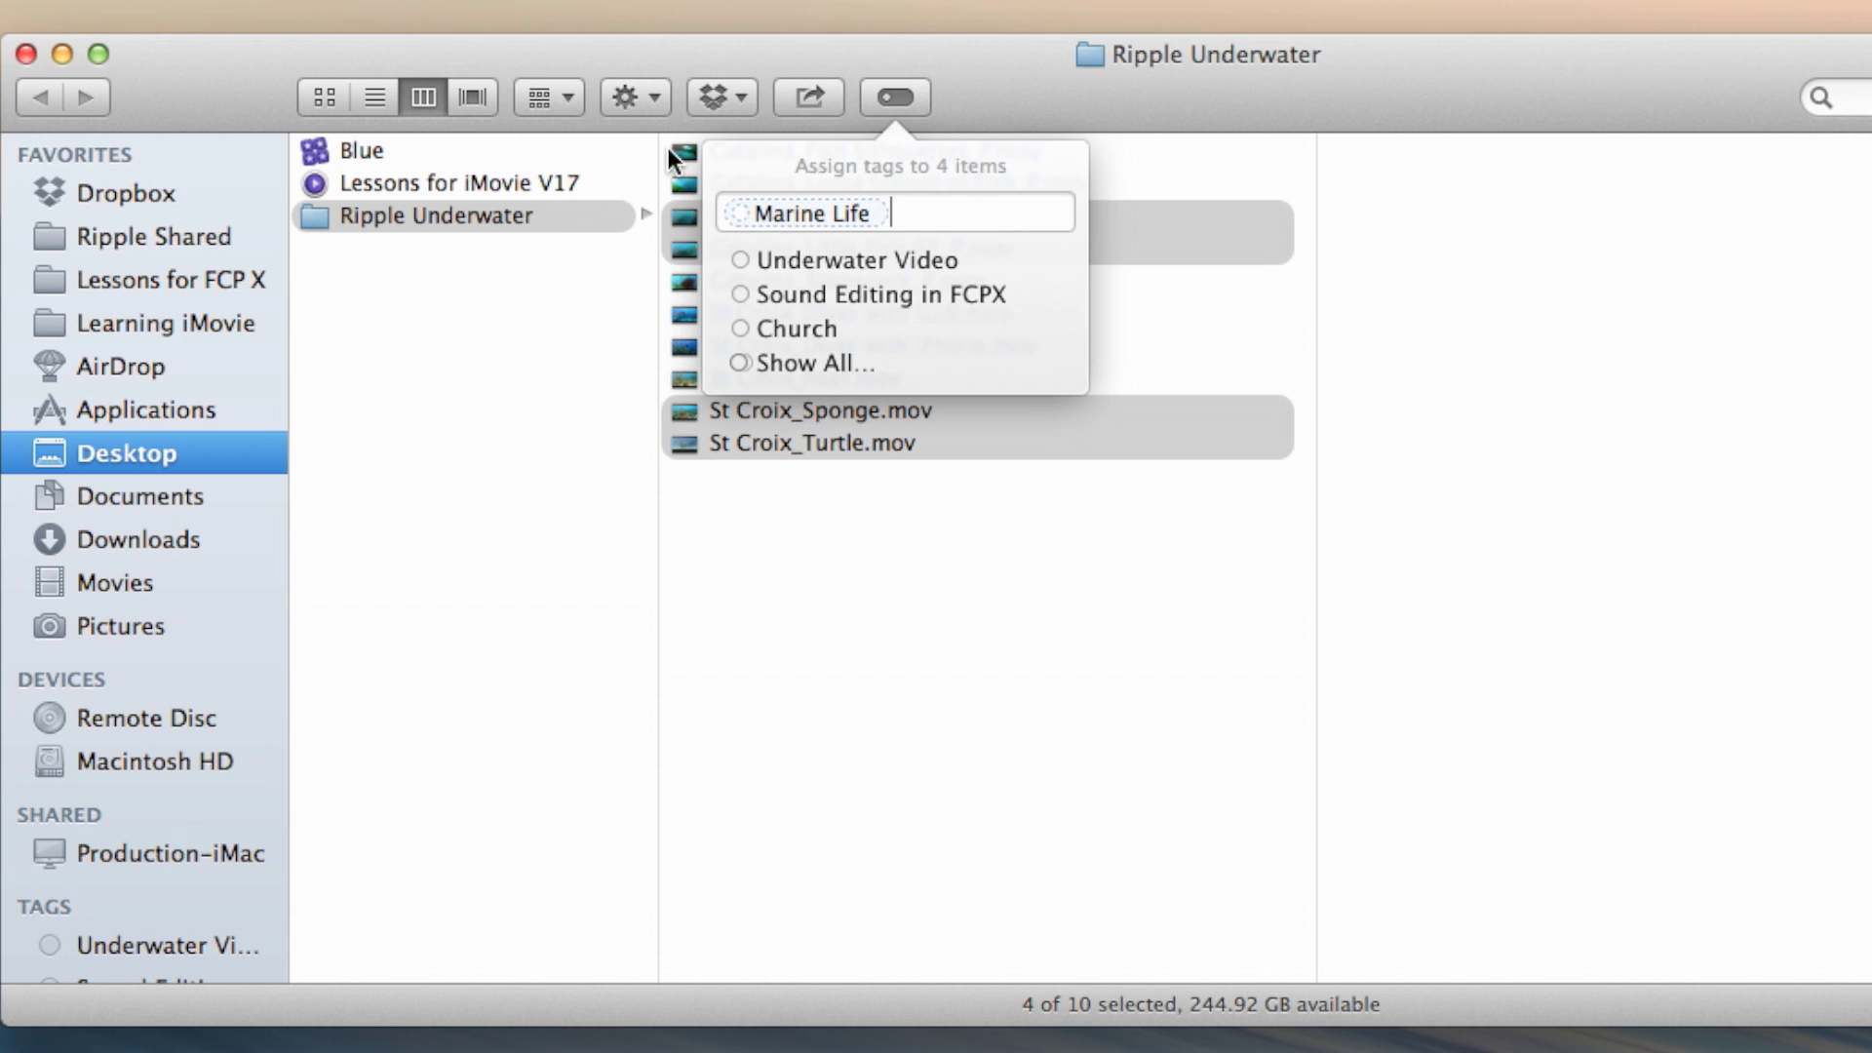
# Show all existing tags, add the Blue tag to the same four clips, and apply the tag assignment.
pyautogui.click(788, 363)
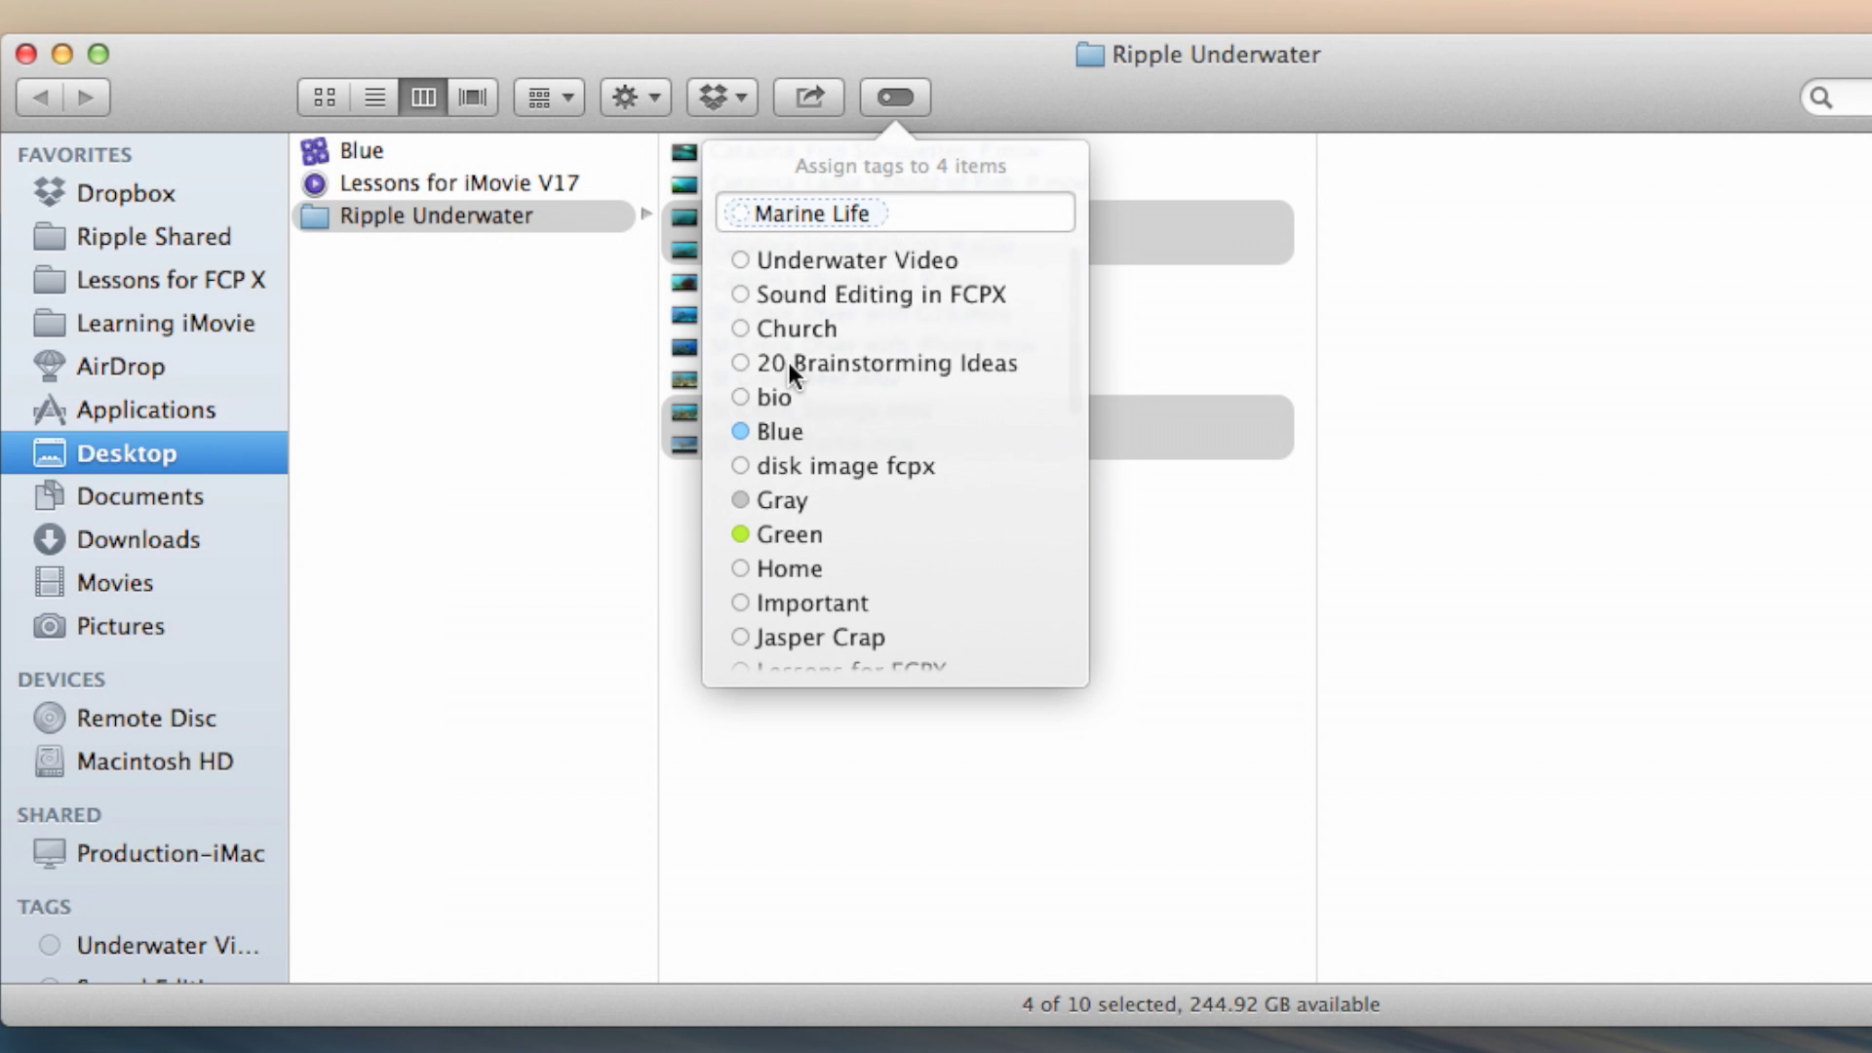
pyautogui.scroll(-5, 823, 411)
pyautogui.scroll(5, 823, 412)
pyautogui.scroll(-5, 823, 414)
pyautogui.scroll(5, 823, 411)
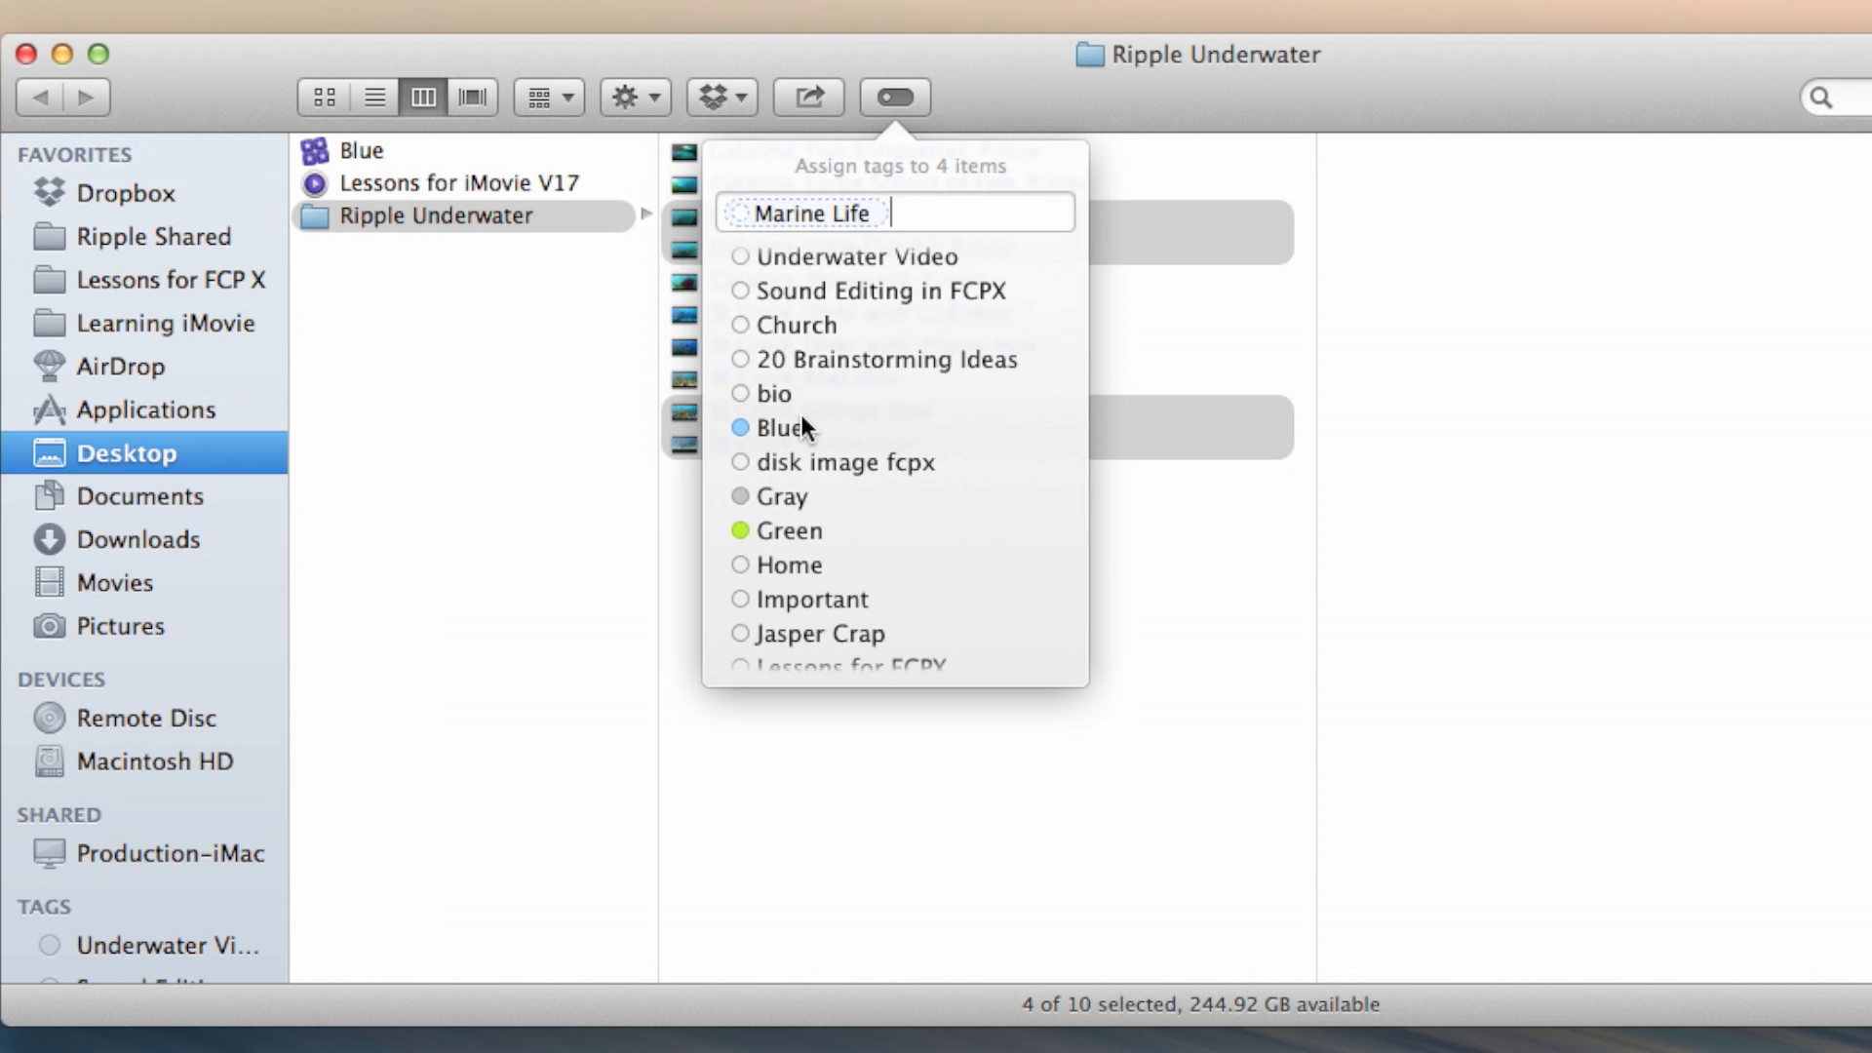
pyautogui.click(782, 426)
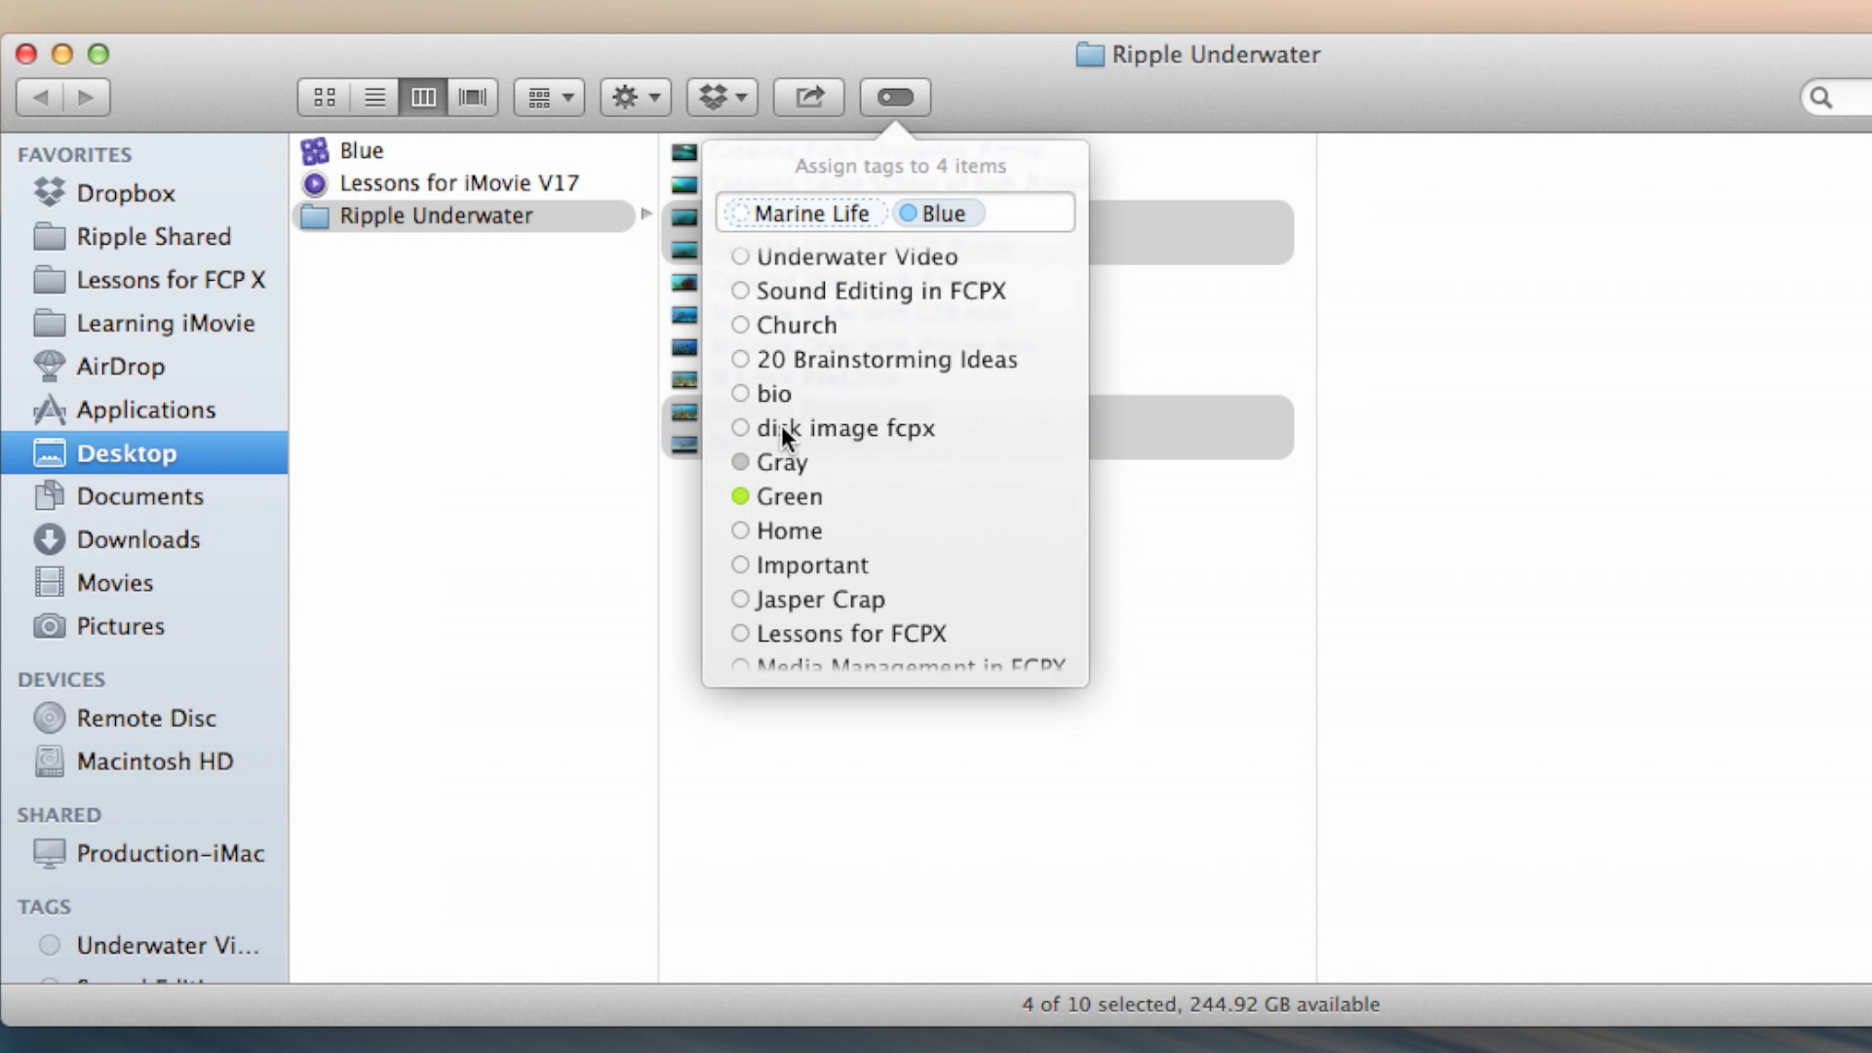
pyautogui.click(1004, 815)
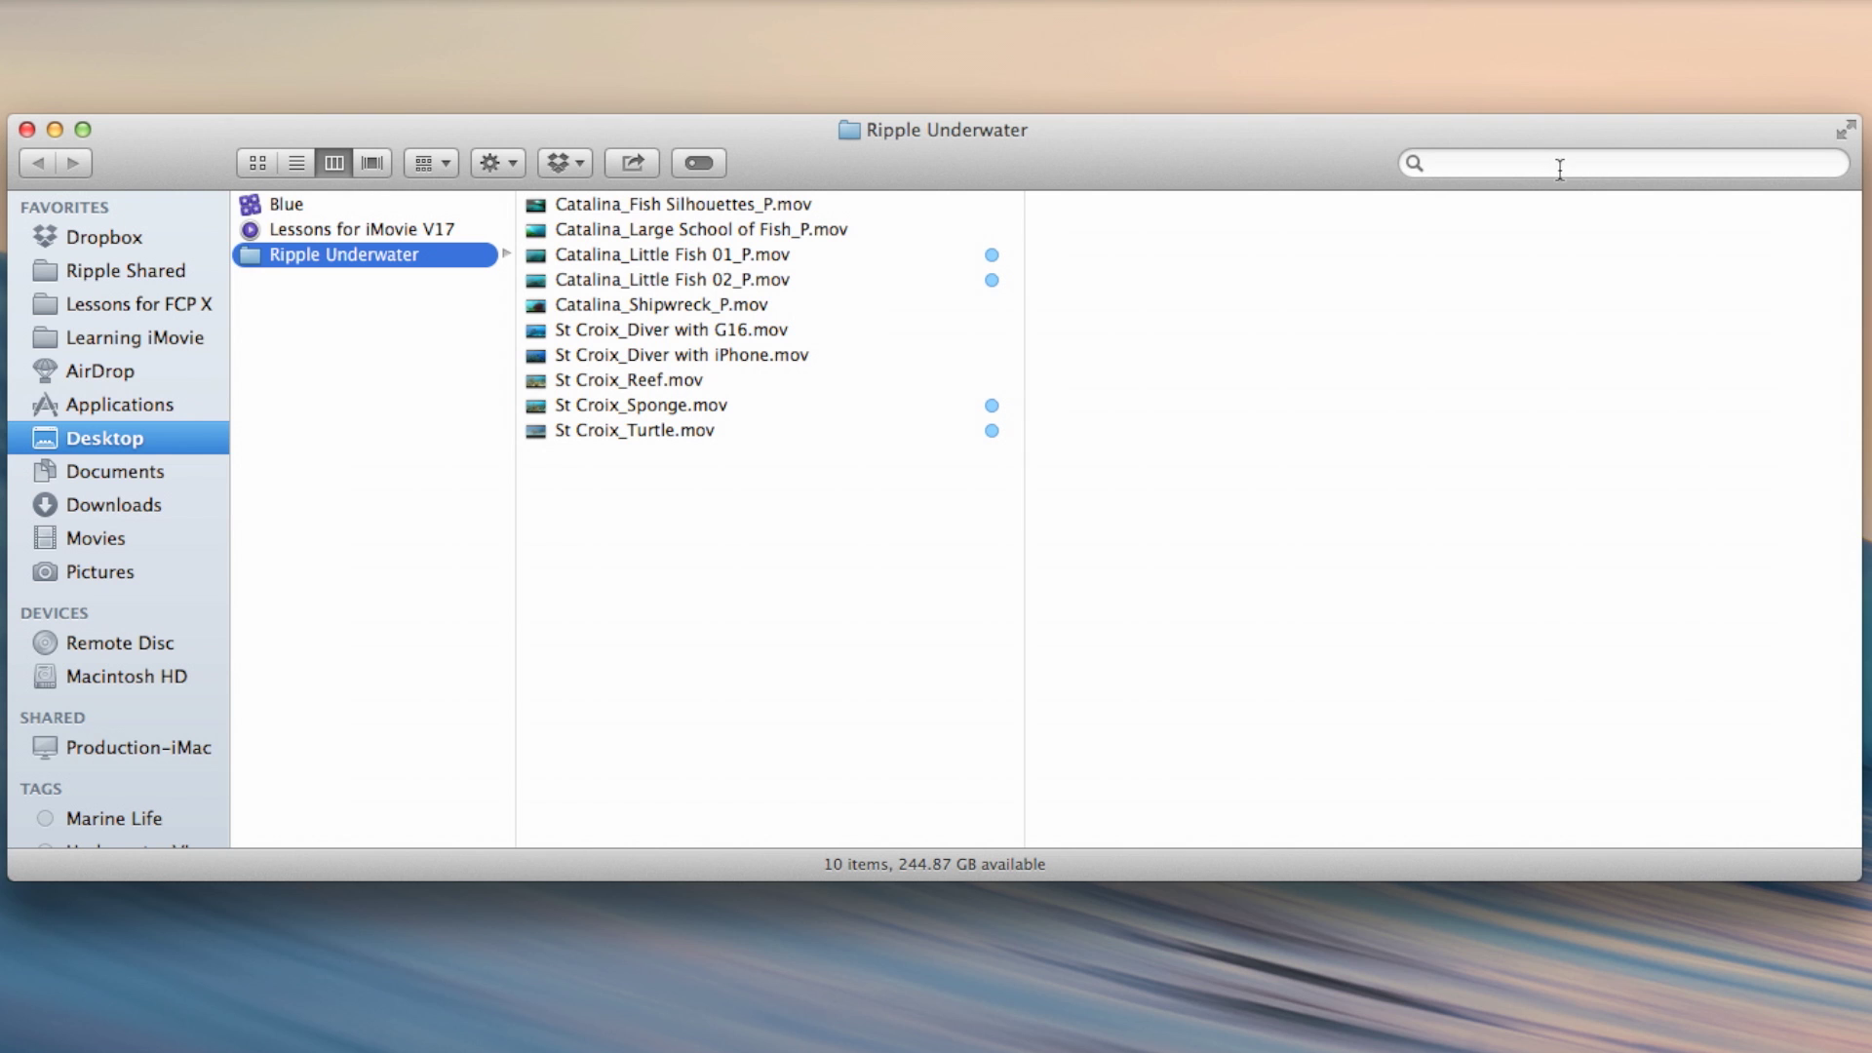
# Search this Mac for "marine life", widen the results column, and preview the two Catalina_Little Fish clips.
pyautogui.click(1489, 164)
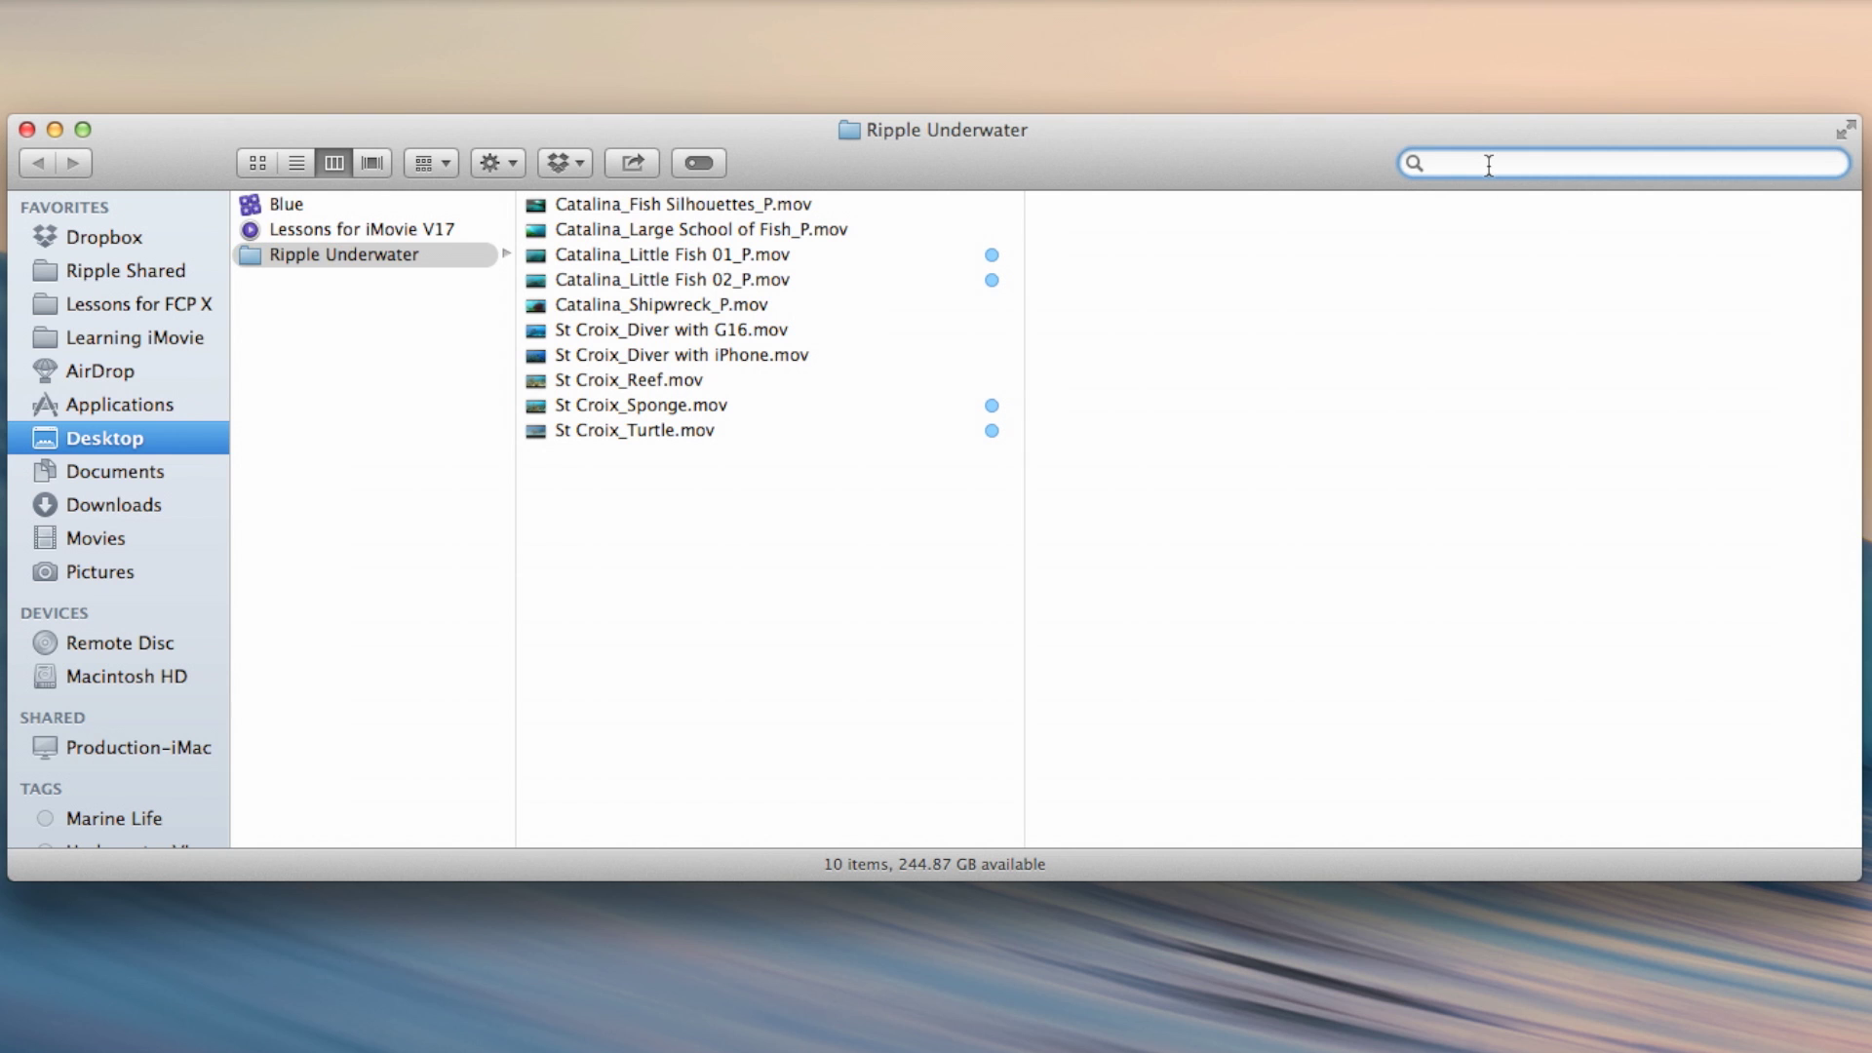
pyautogui.write('marine life')
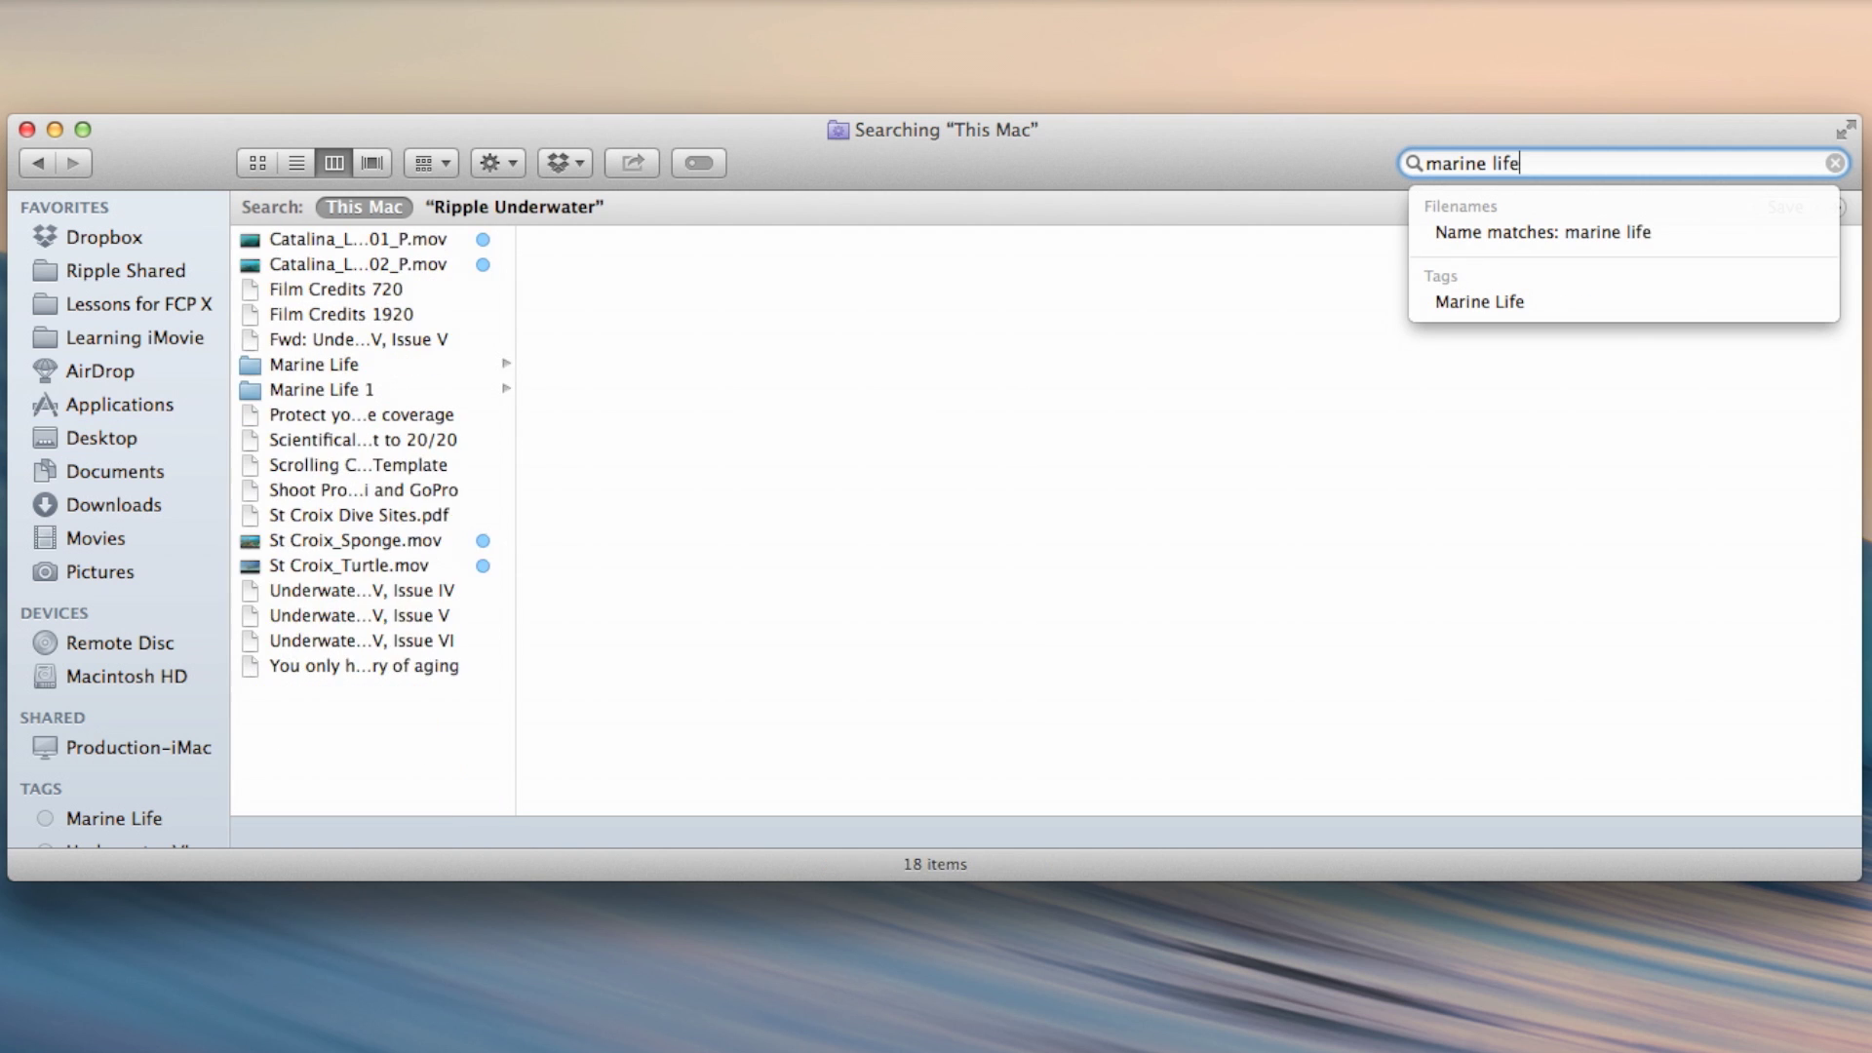
pyautogui.moveTo(517, 400); pyautogui.dragTo(679, 395)
pyautogui.click(548, 239)
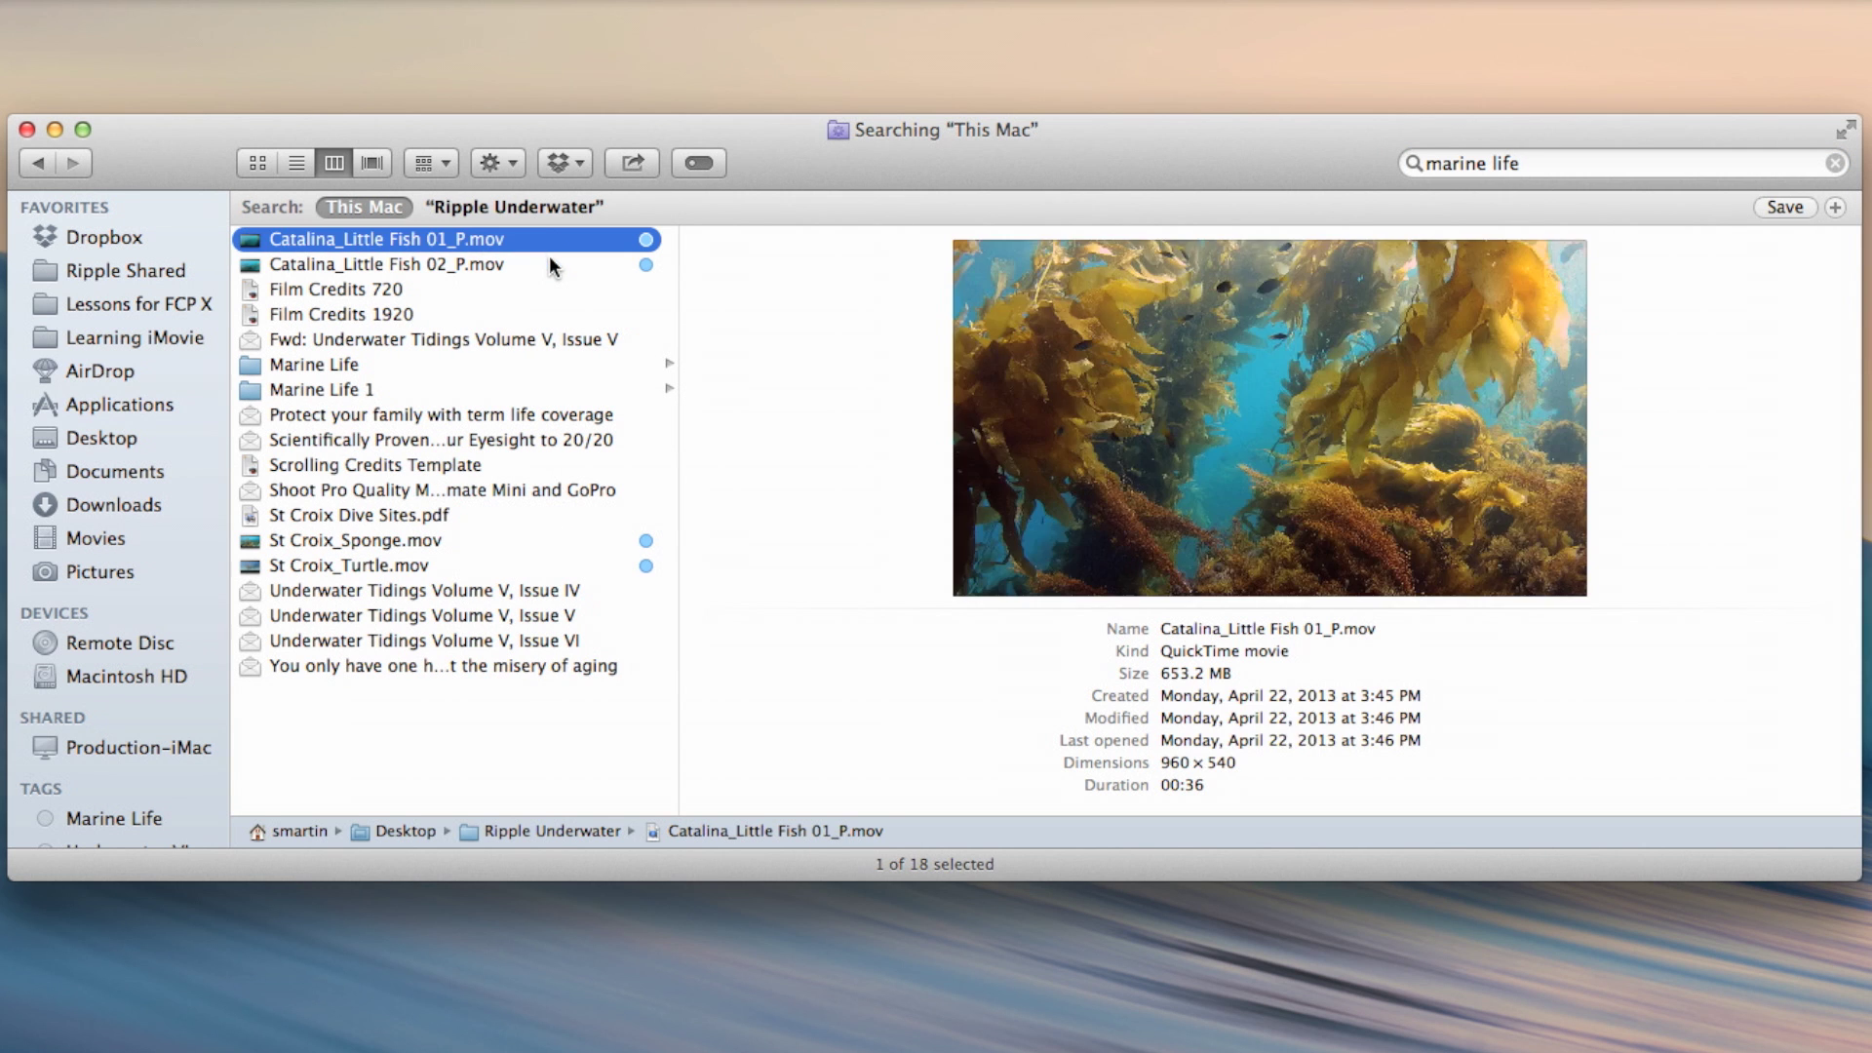
pyautogui.click(551, 265)
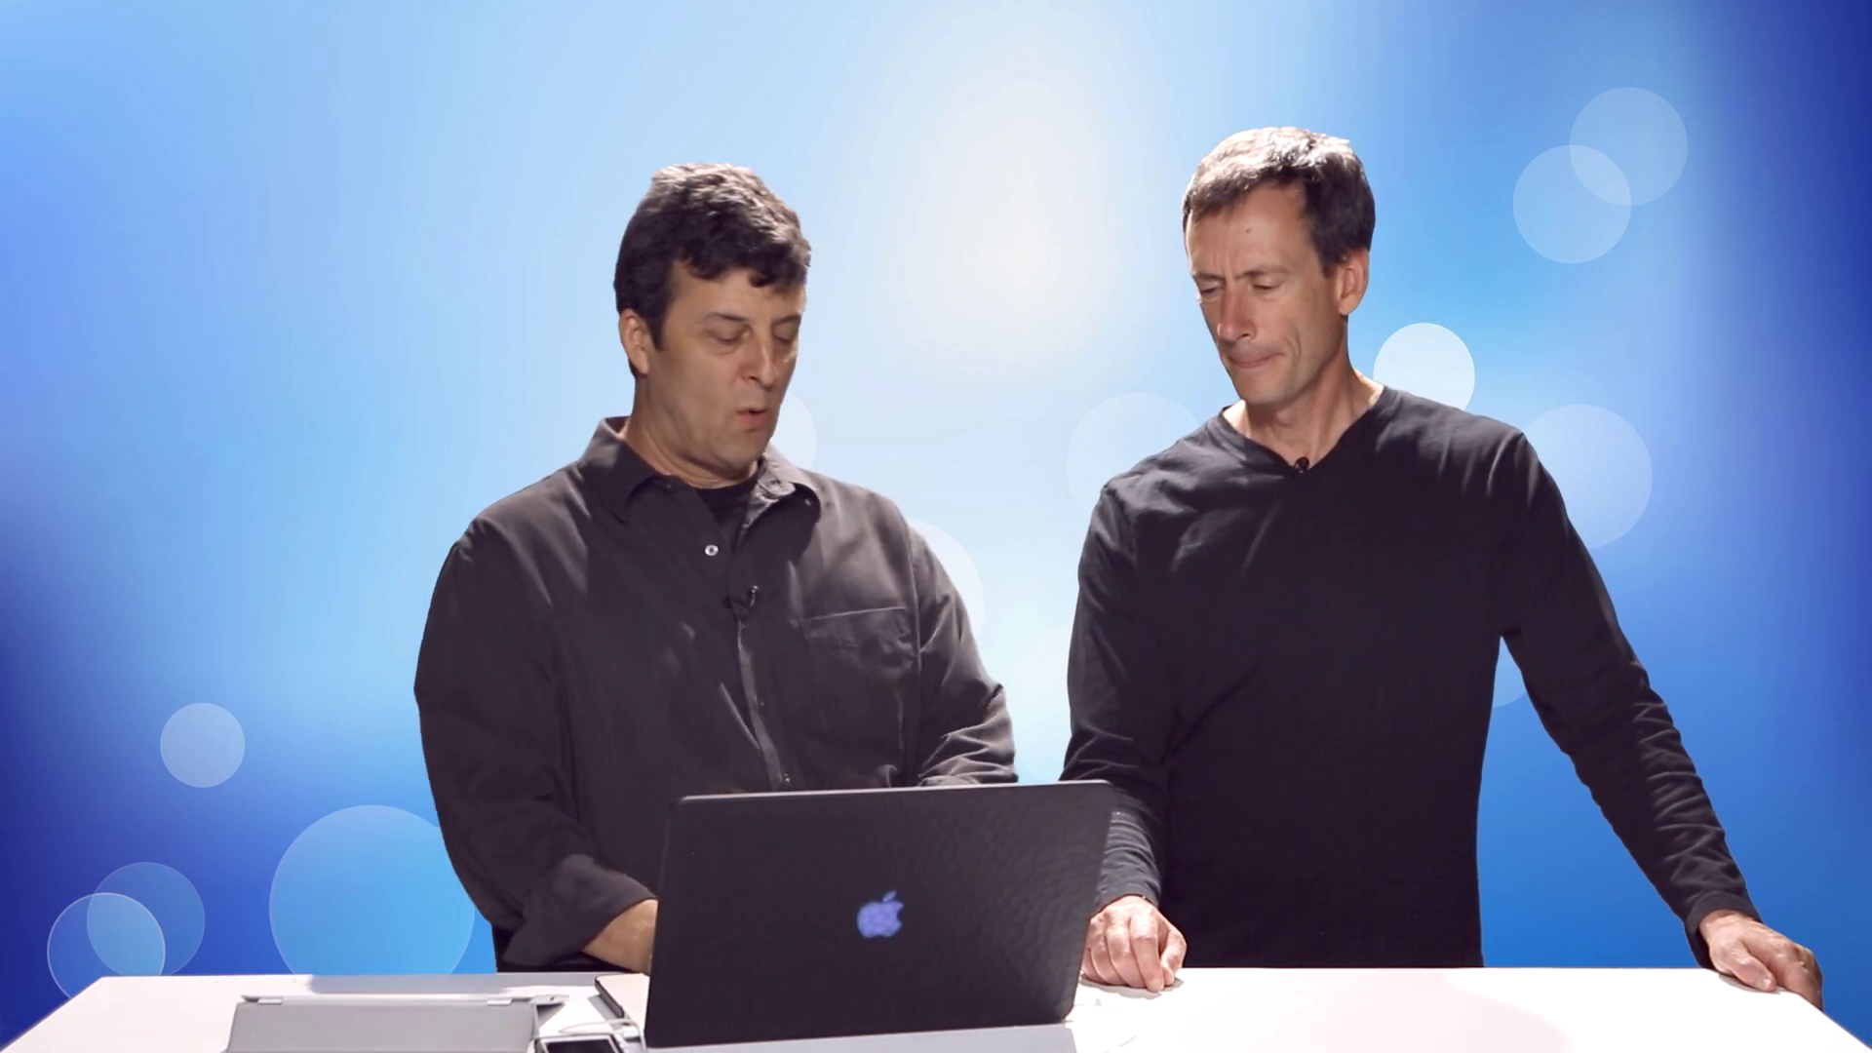
# Switch to Final Cut Pro and select the 6-3-14 event in the Discover Diving library.
pyautogui.press('super+Tab')
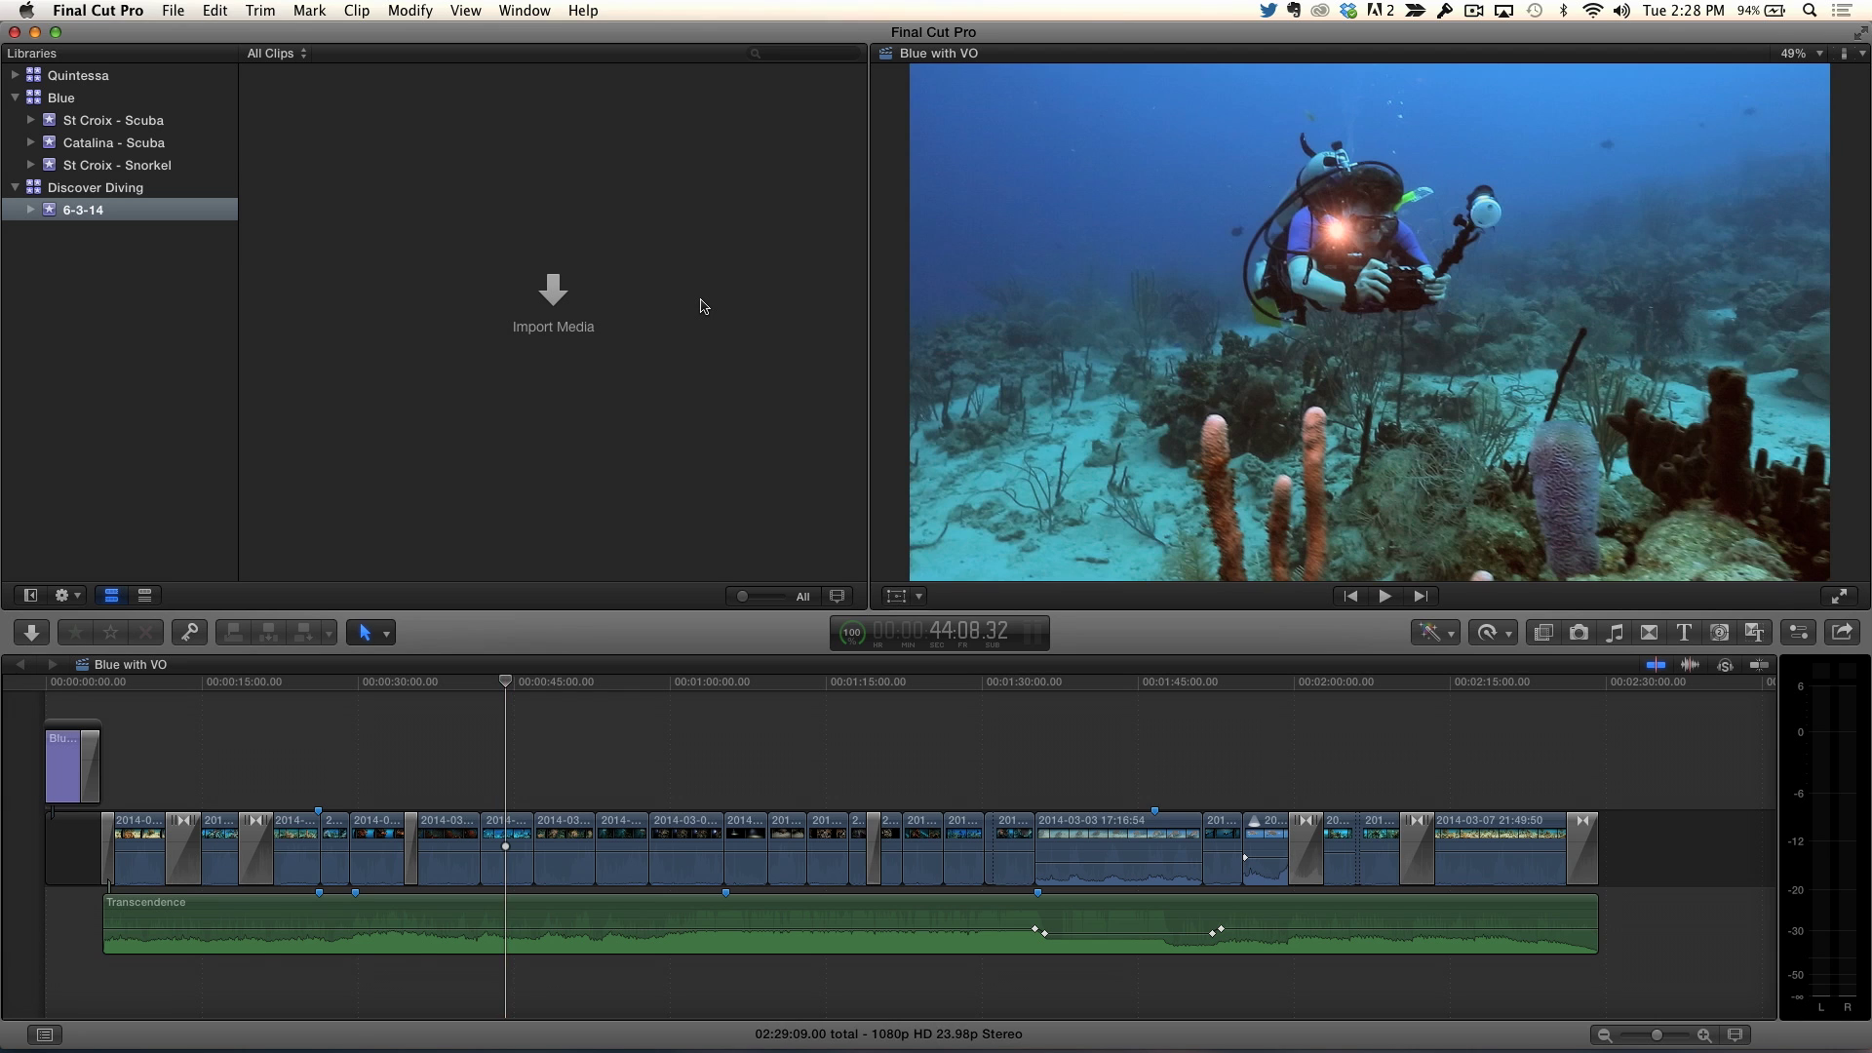
pyautogui.click(112, 191)
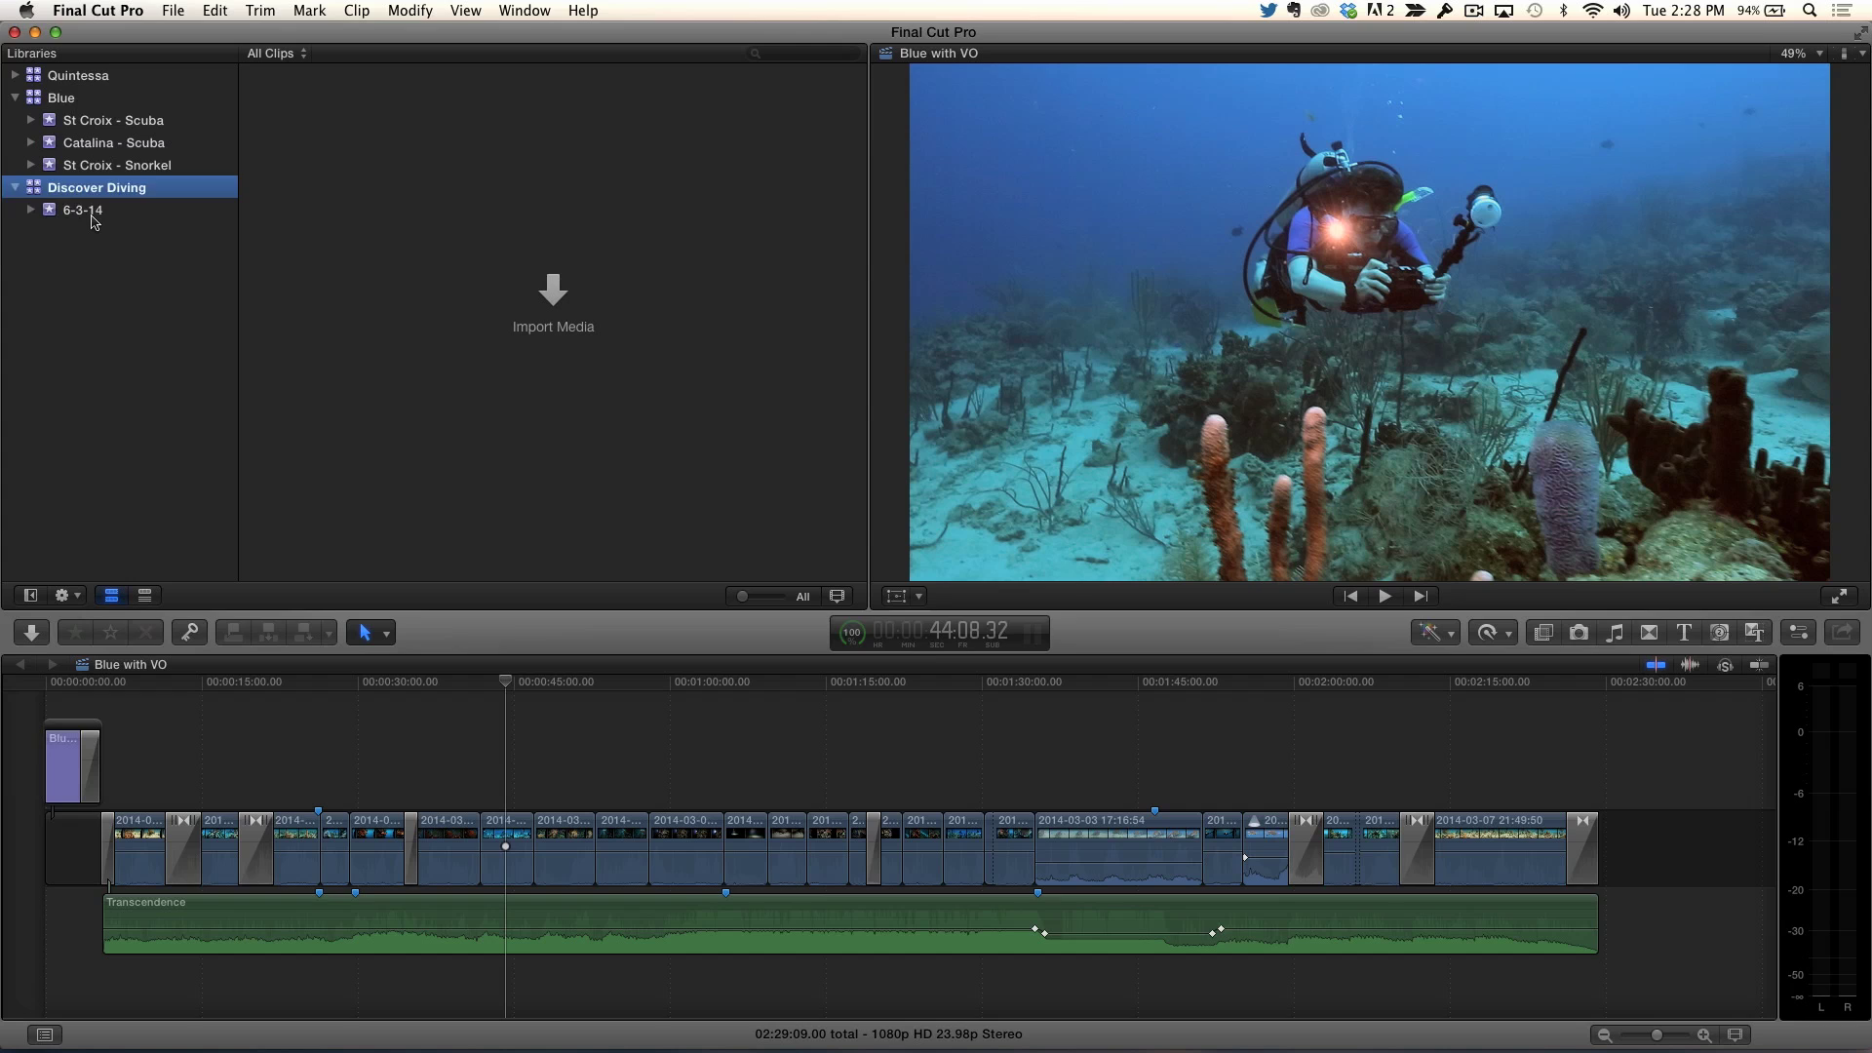
pyautogui.click(92, 216)
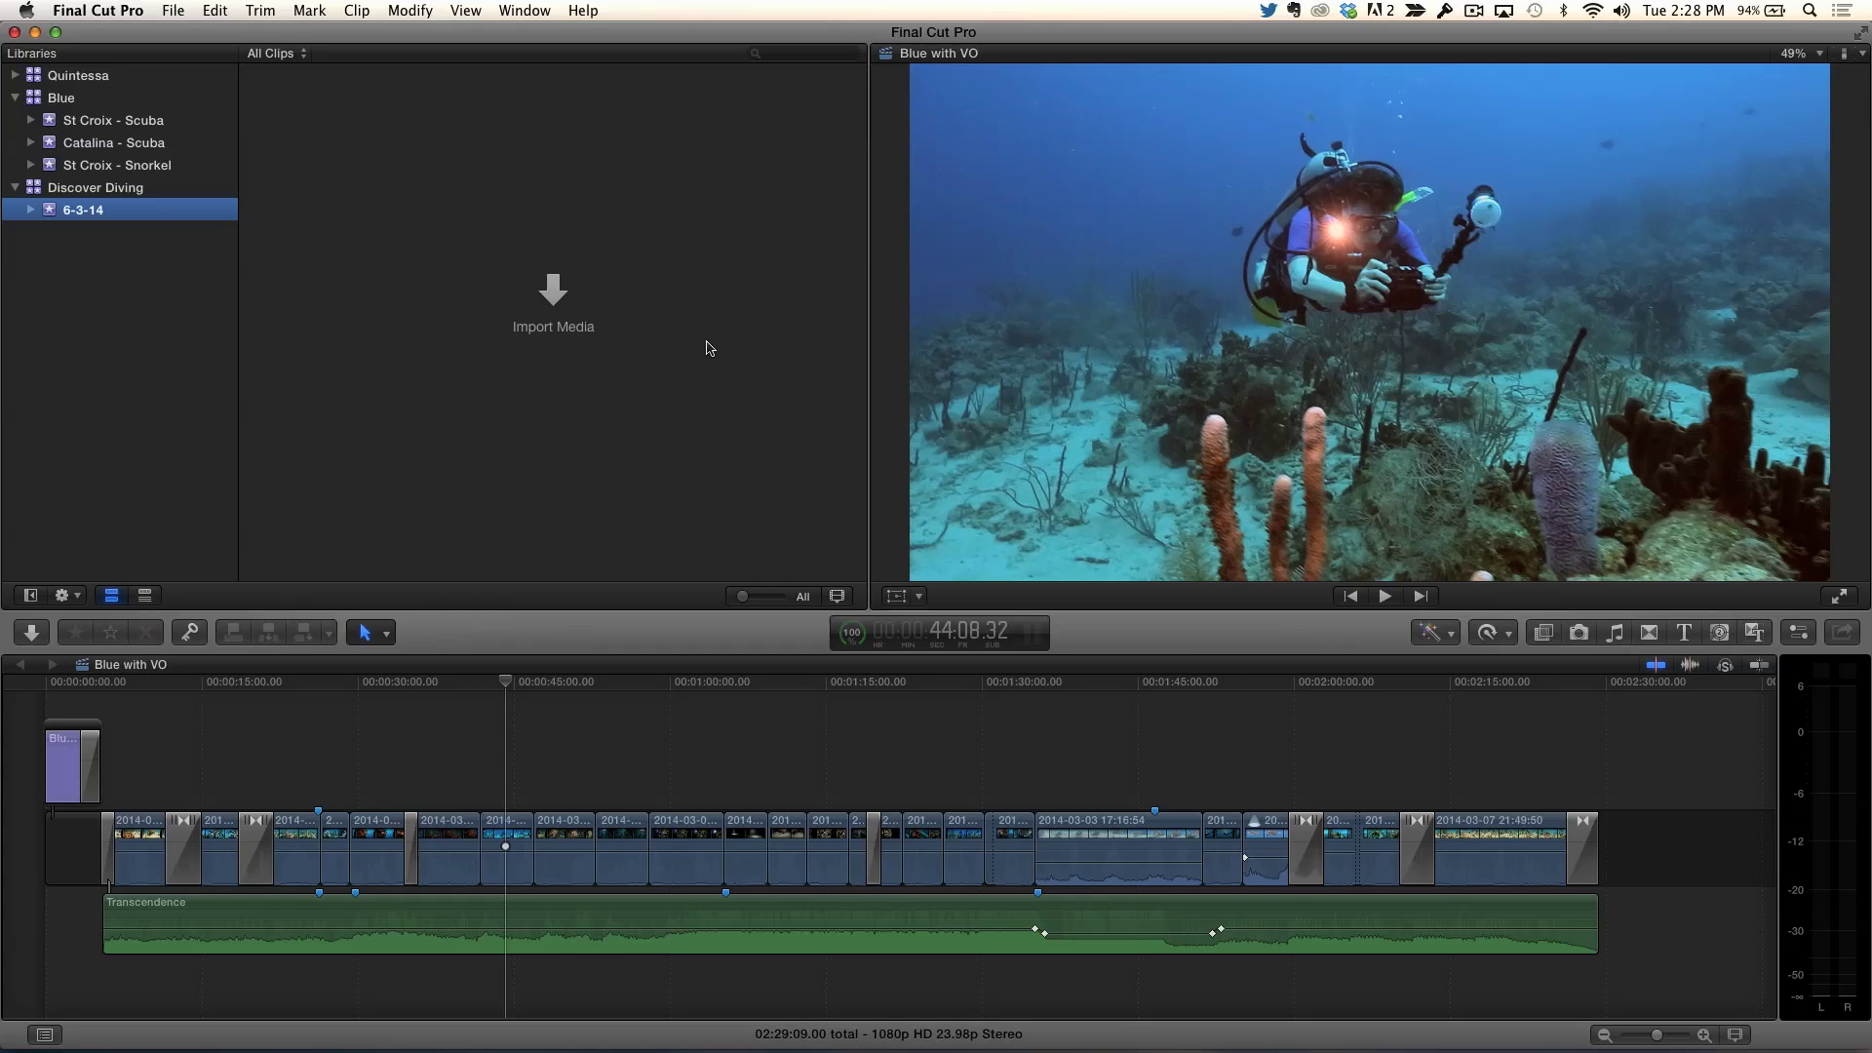
# Set the import preferences to leave files in place, and close the preferences window.
pyautogui.press('super+comma')
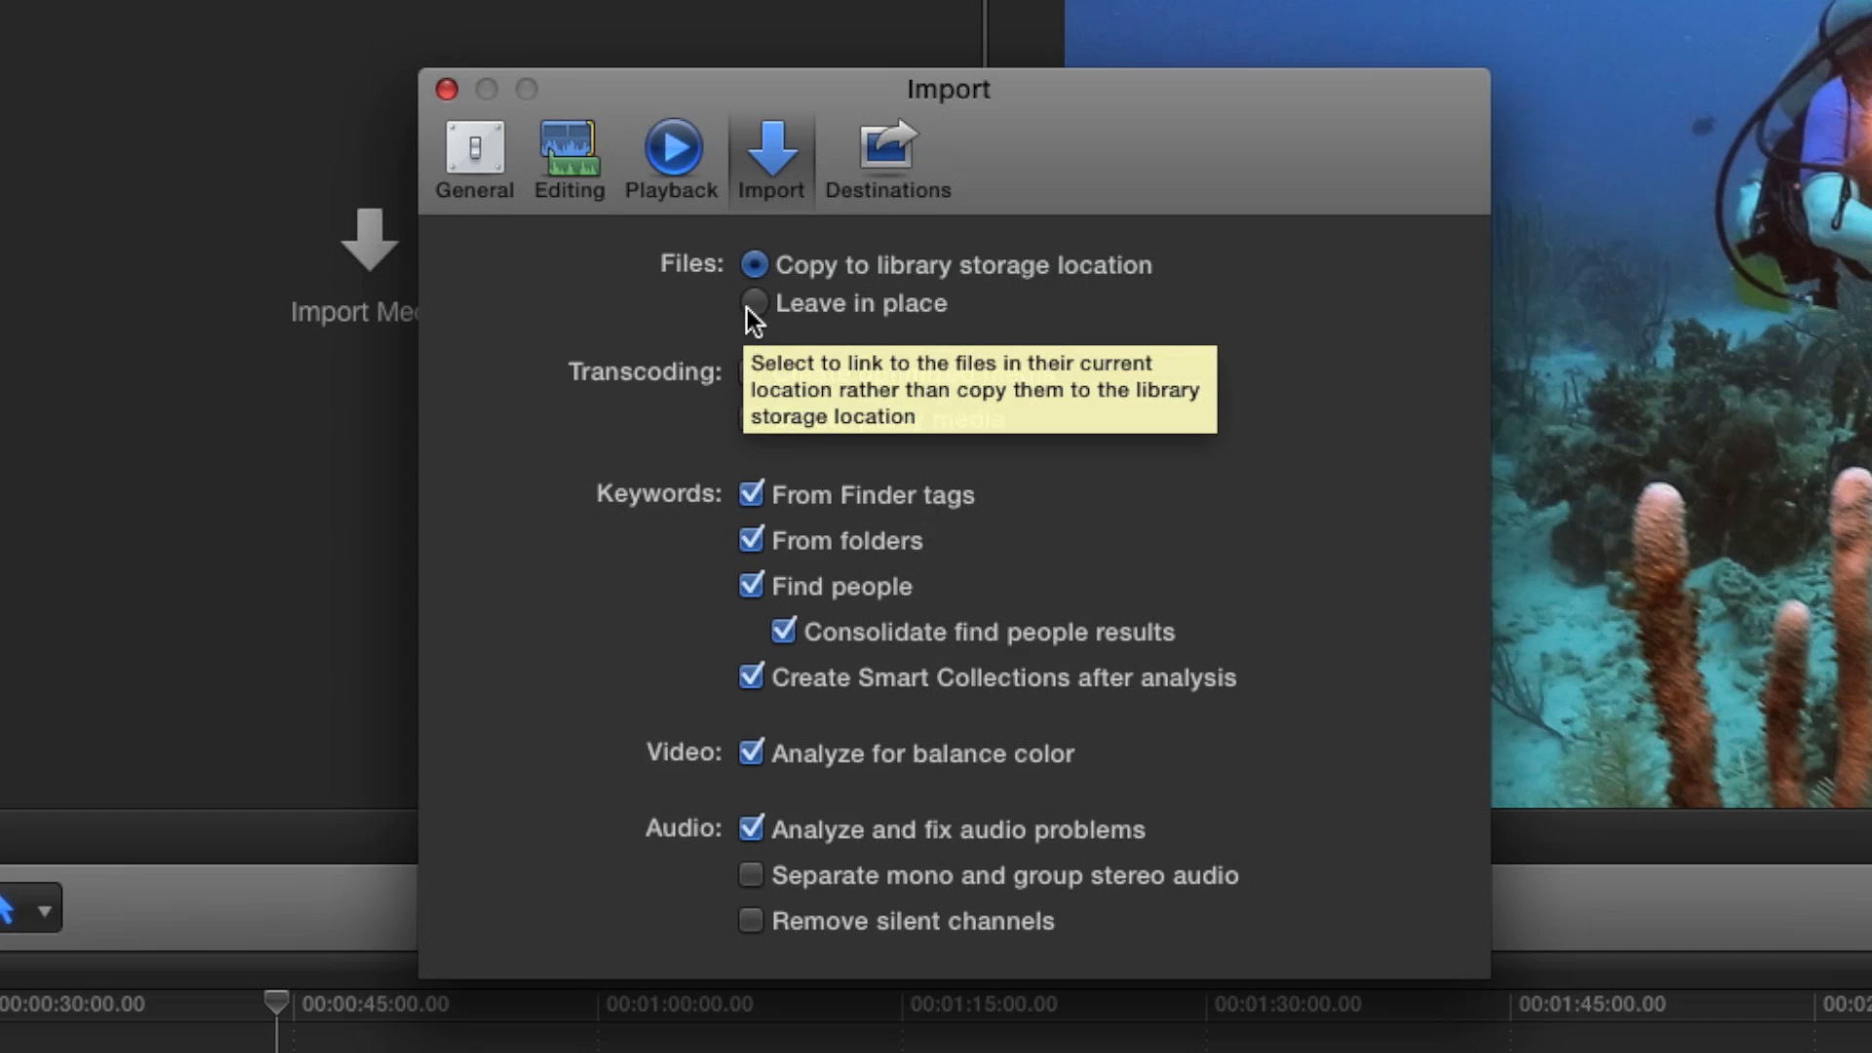
pyautogui.click(749, 308)
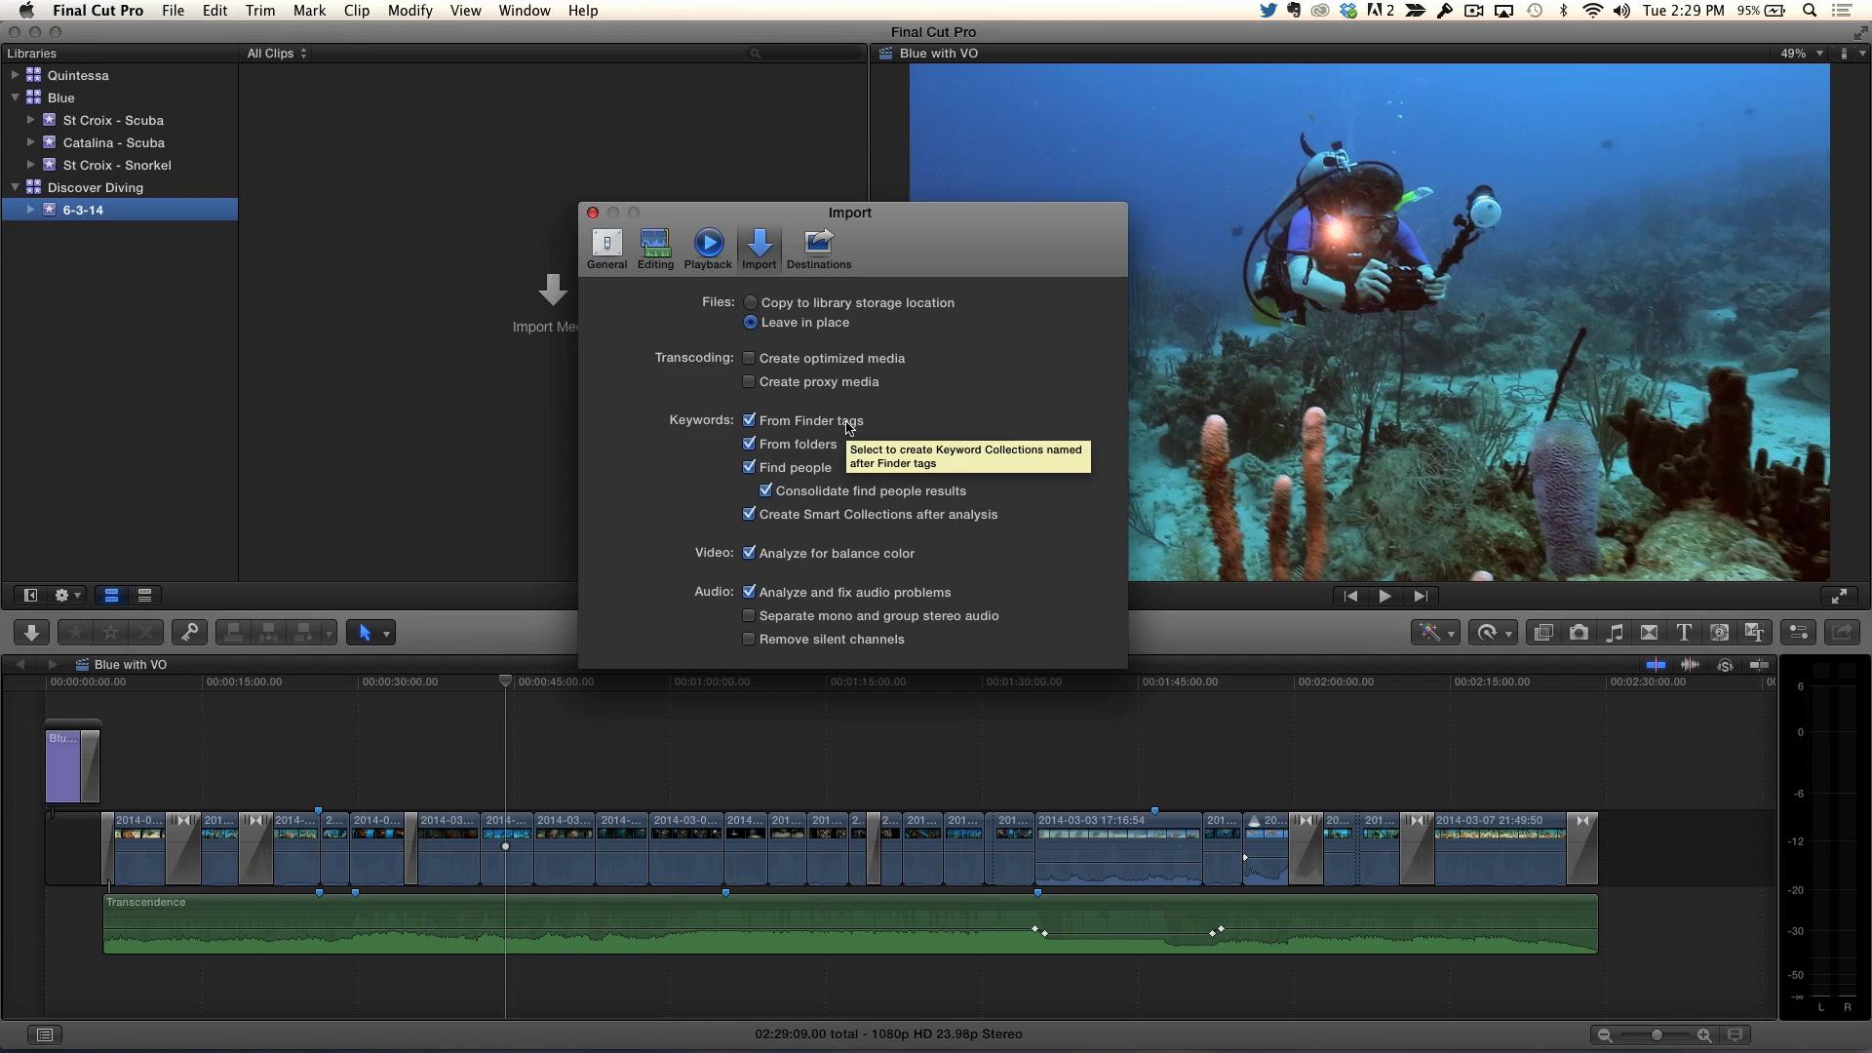
pyautogui.click(592, 213)
# Switch to the Finder and hide all other applications so only the desktop shows.
pyautogui.press('super+Tab')
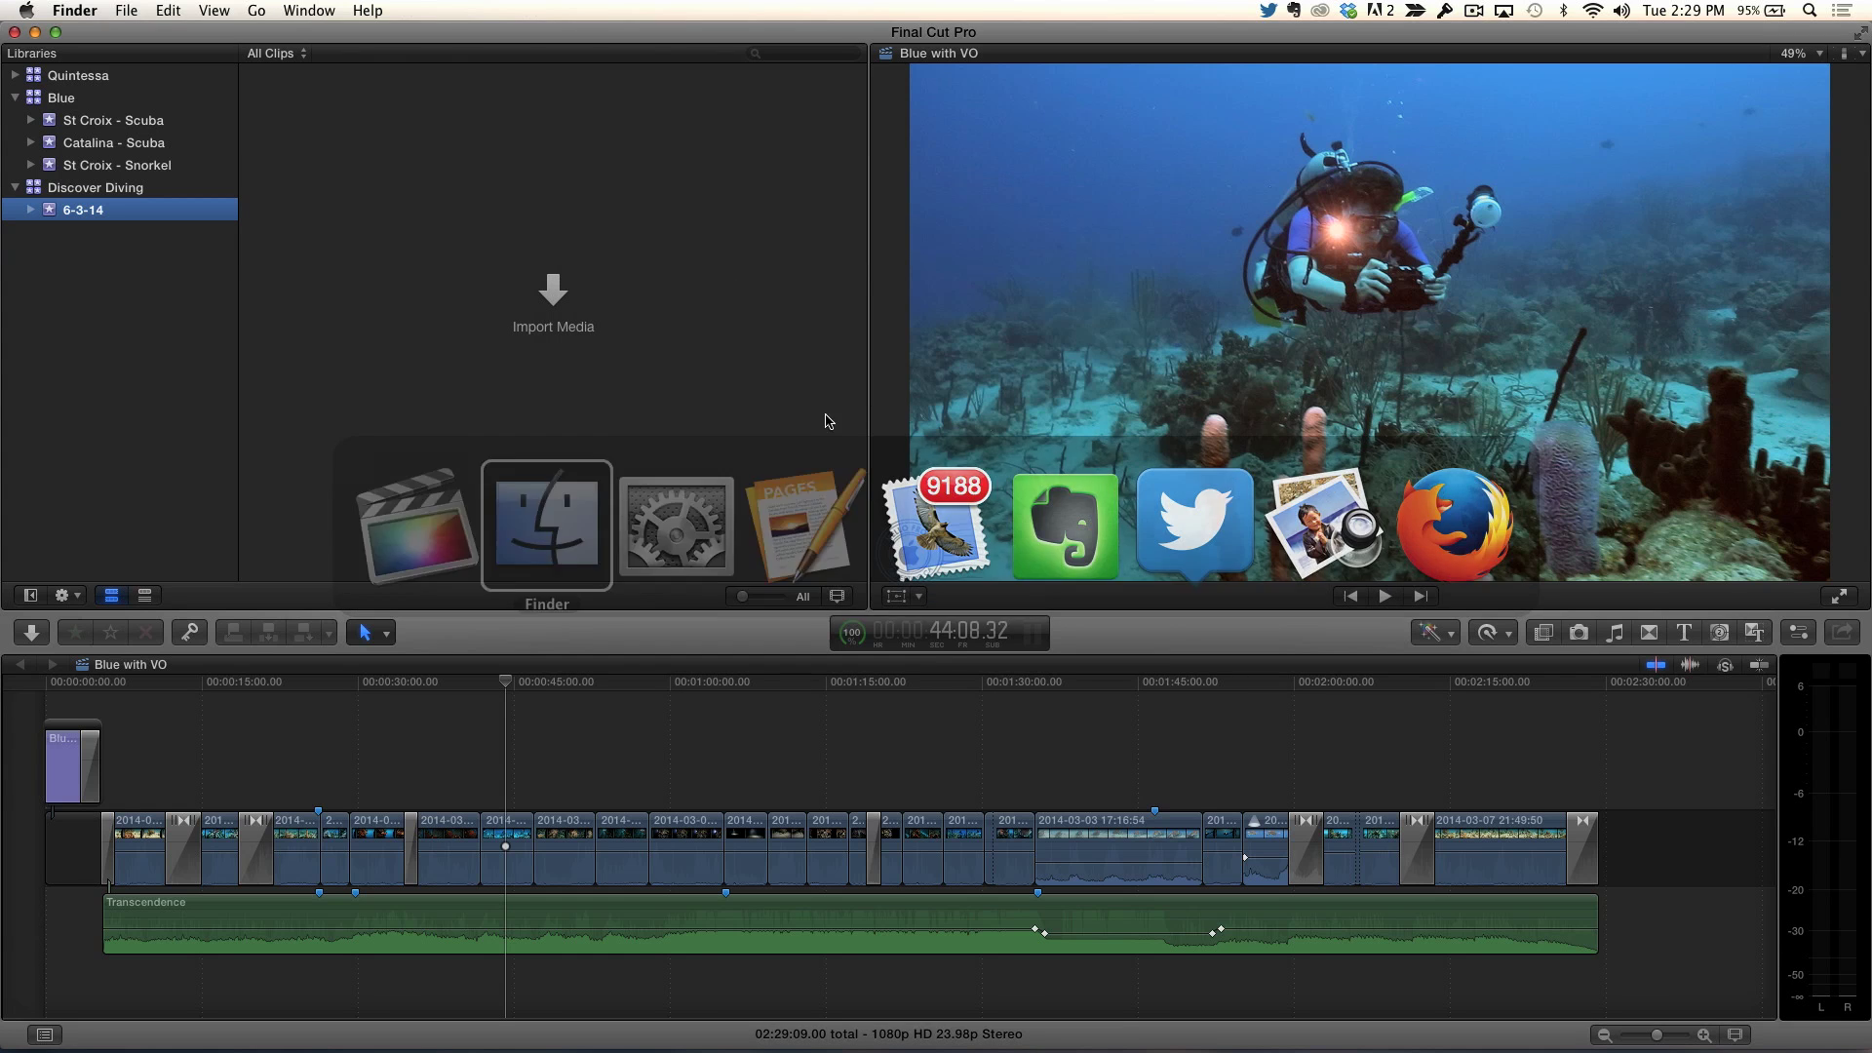
pyautogui.press('super+Tab')
pyautogui.press('super+Tab')
pyautogui.press('super+Tab')
pyautogui.press('super+Tab')
pyautogui.press('super+Tab')
pyautogui.press('super+Tab')
pyautogui.press('super+Tab')
pyautogui.press('super+Tab')
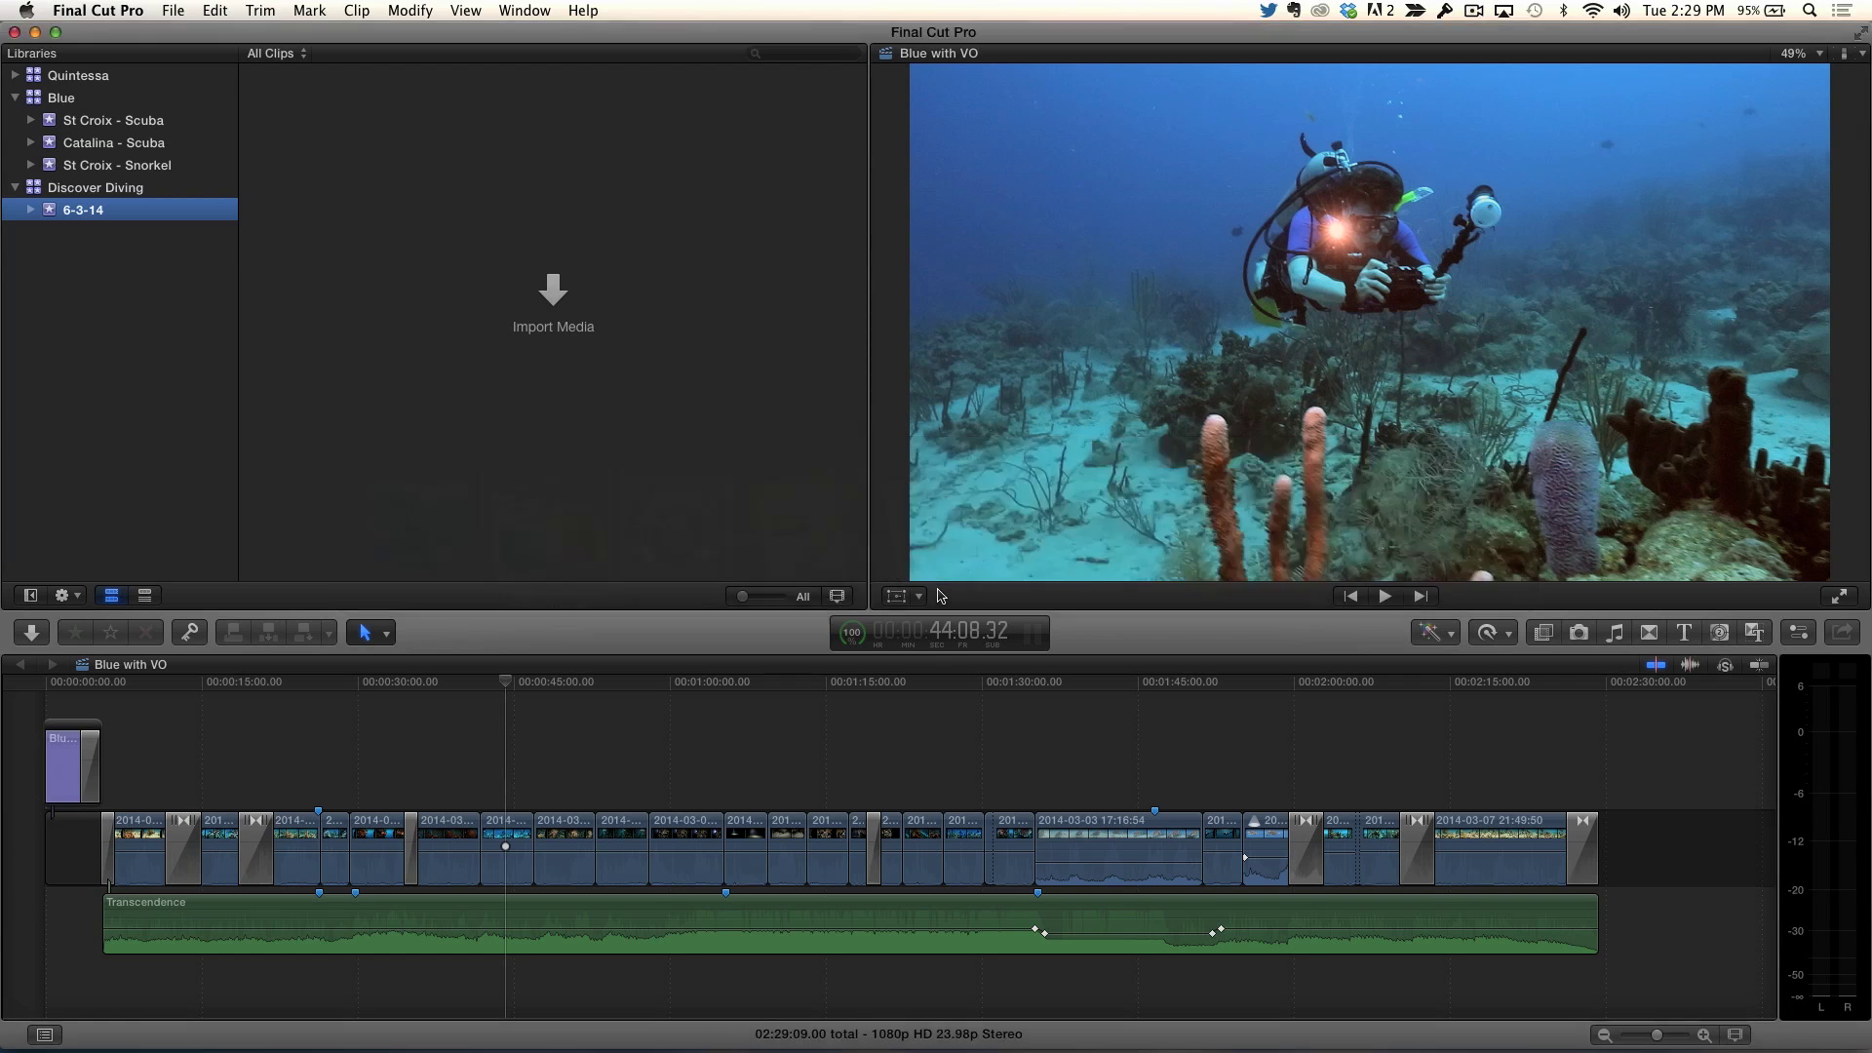
pyautogui.press('super+Tab')
pyautogui.press('super+Tab')
pyautogui.press('super+Tab')
pyautogui.press('alt+super+h')
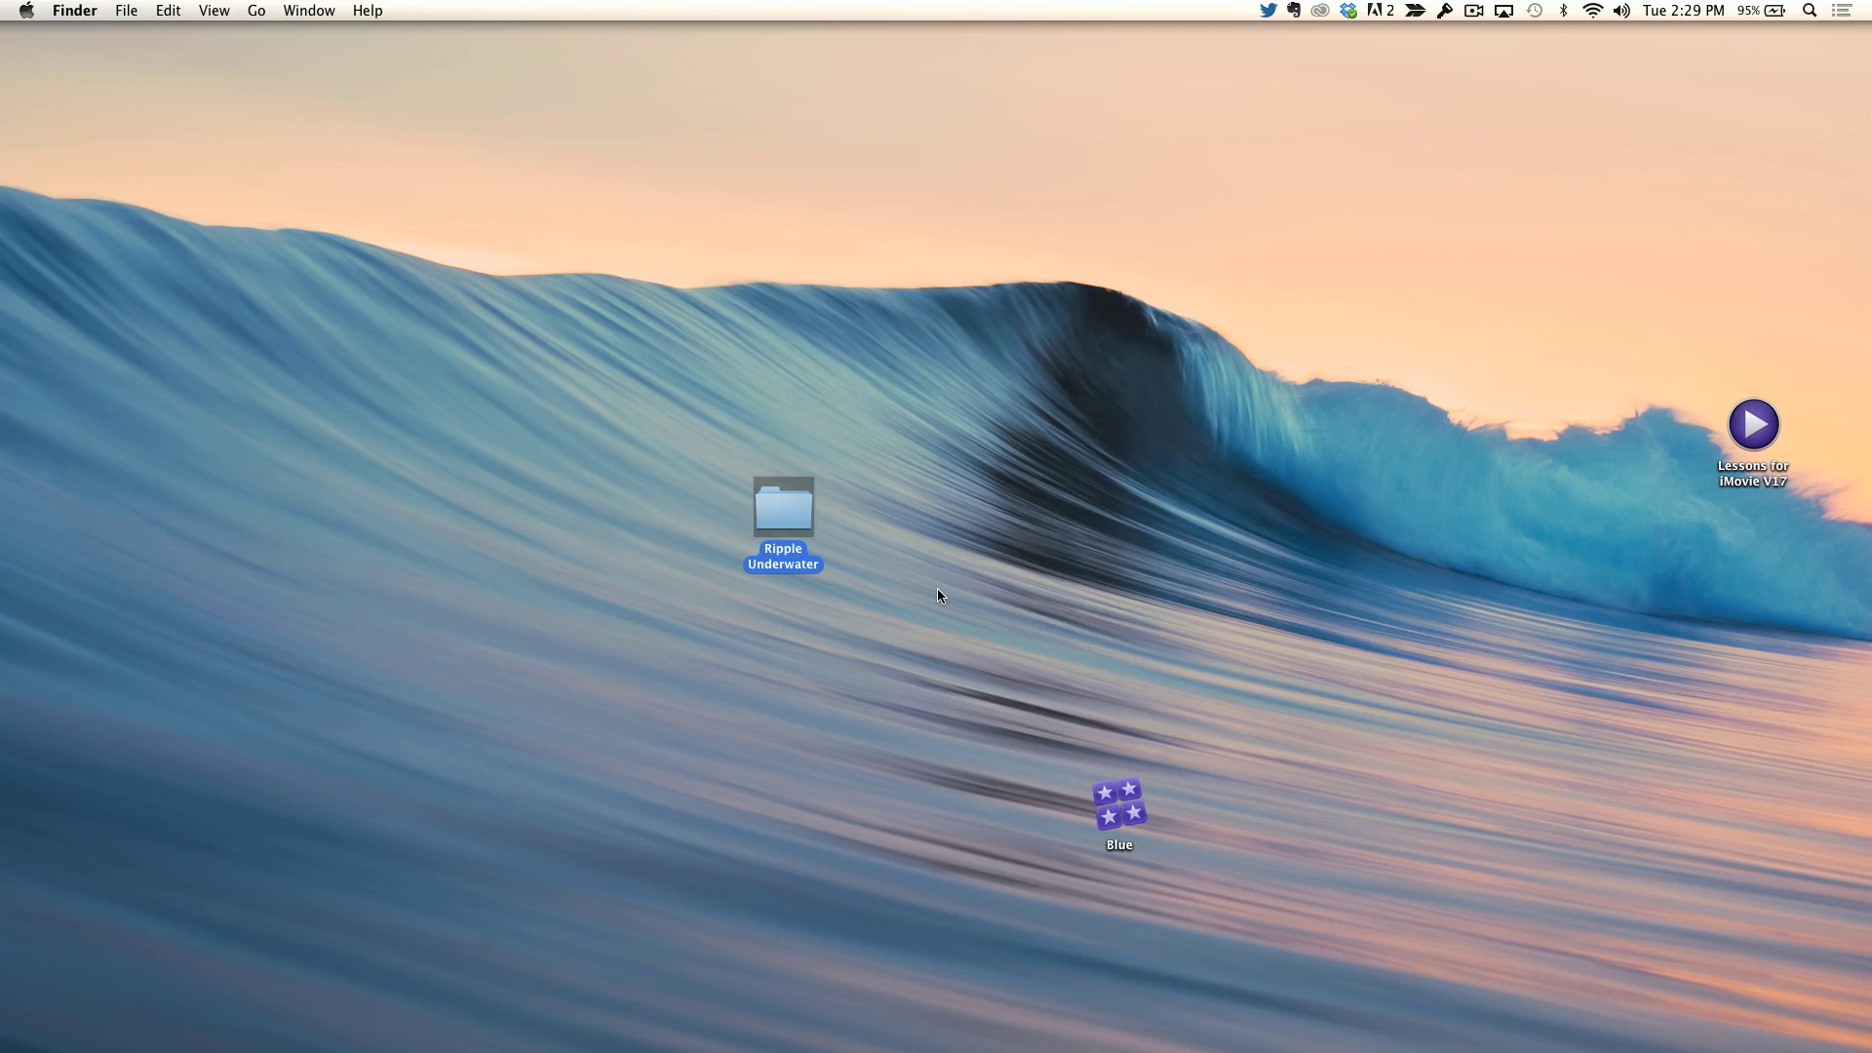
# Open the Ripple Underwater folder from the desktop and position its window over Final Cut Pro, leaving the event browser uncovered.
pyautogui.doubleClick(786, 524)
pyautogui.moveTo(895, 142); pyautogui.dragTo(1081, 325)
pyautogui.press('super+Tab')
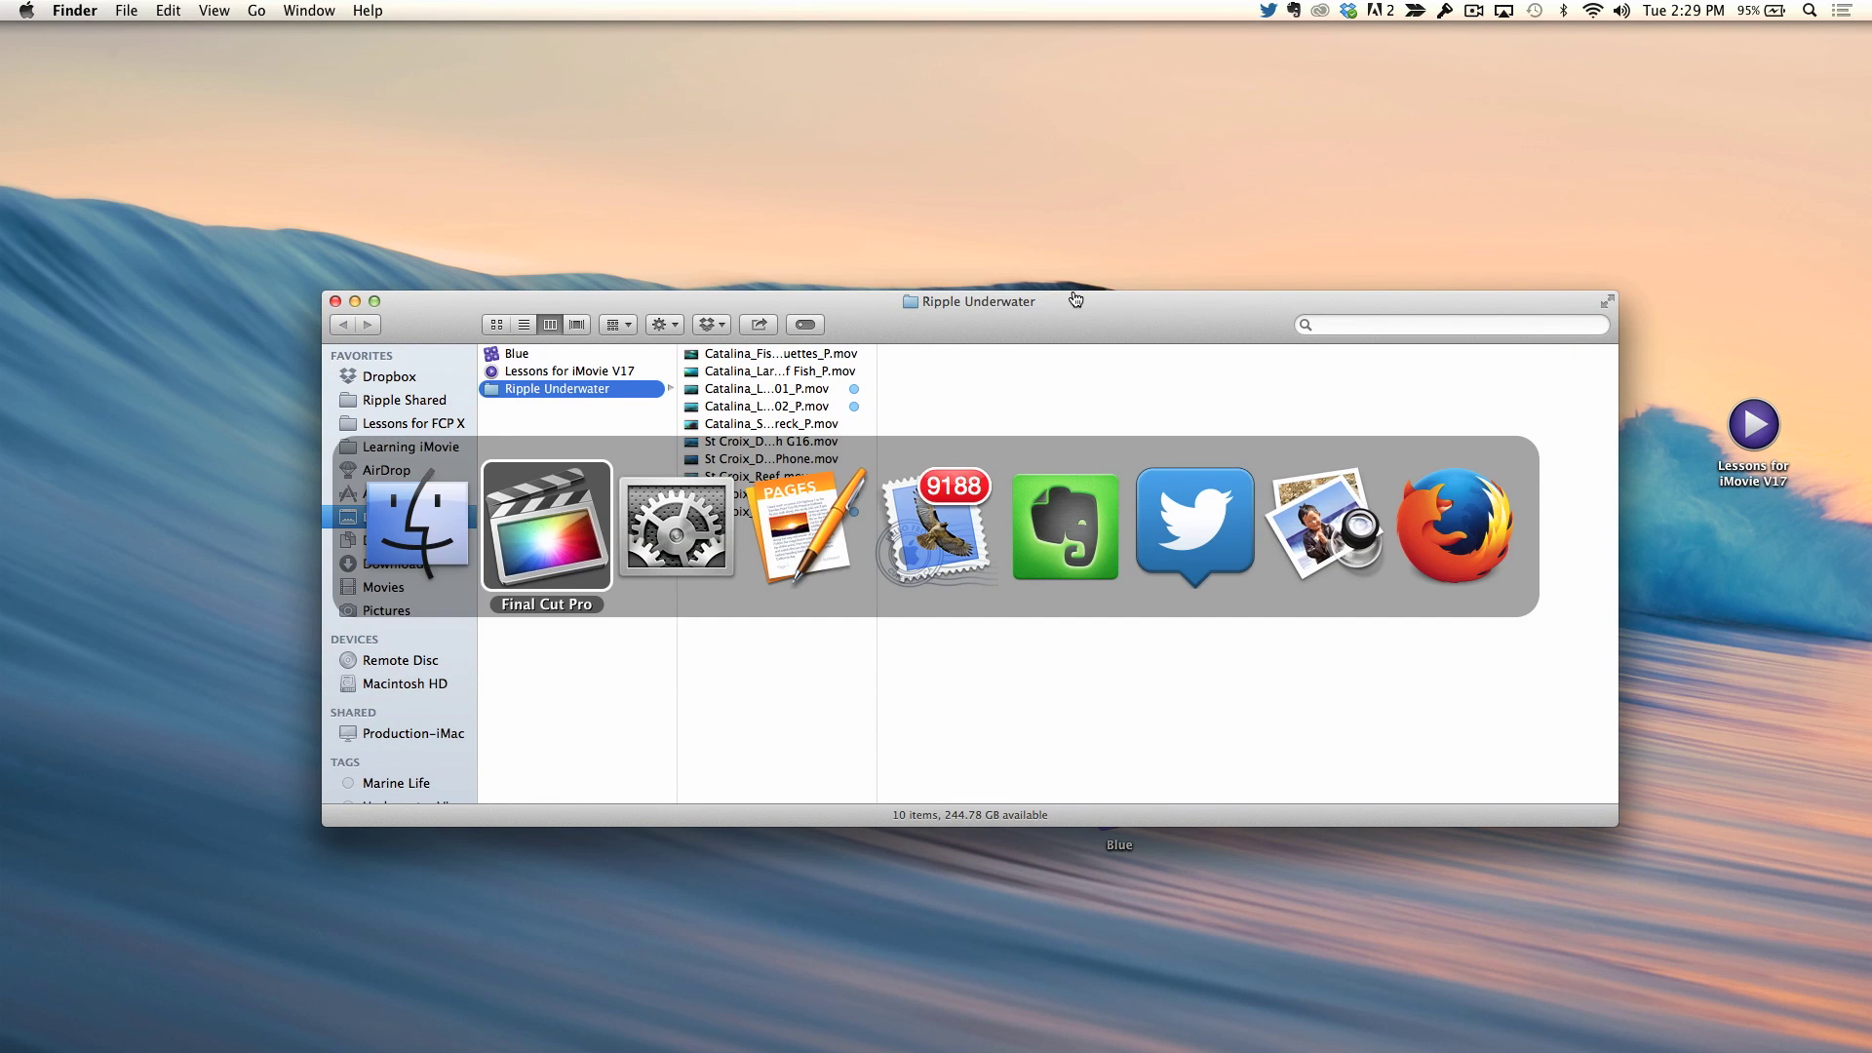
pyautogui.press('super+Tab')
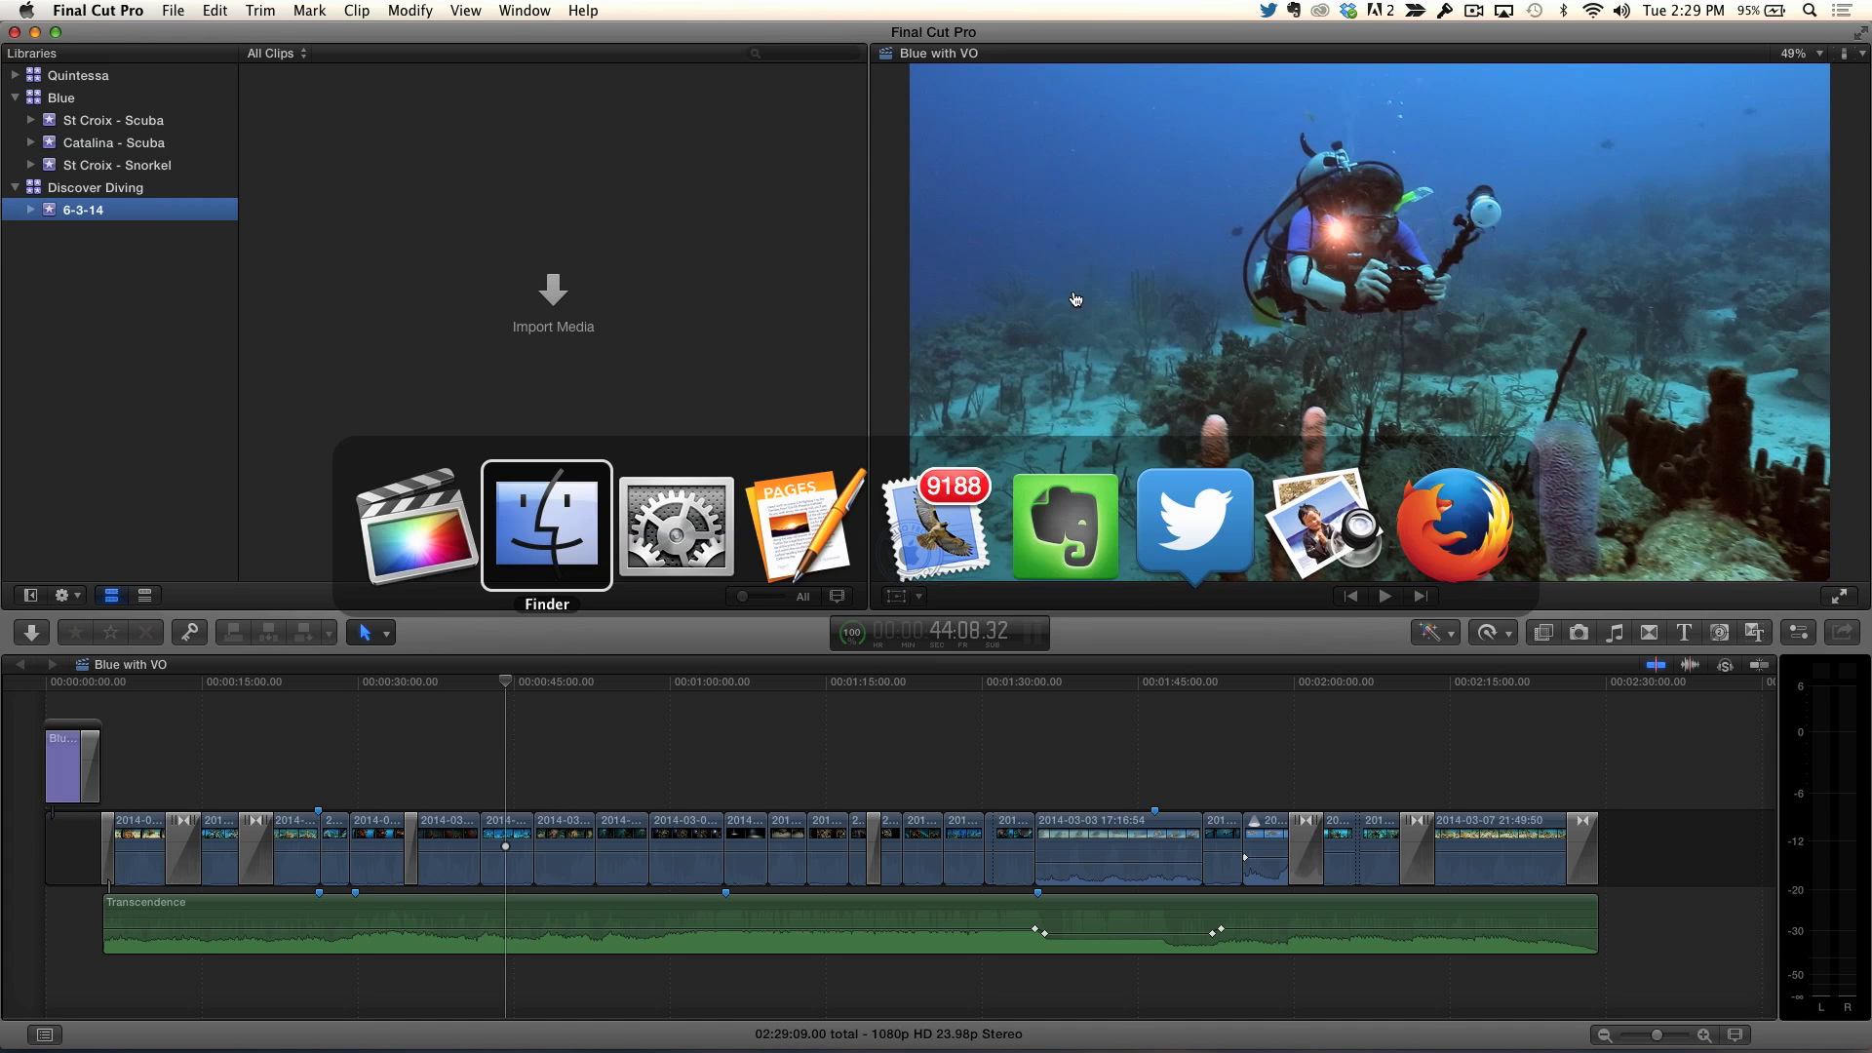
pyautogui.moveTo(975, 303); pyautogui.dragTo(1171, 473)
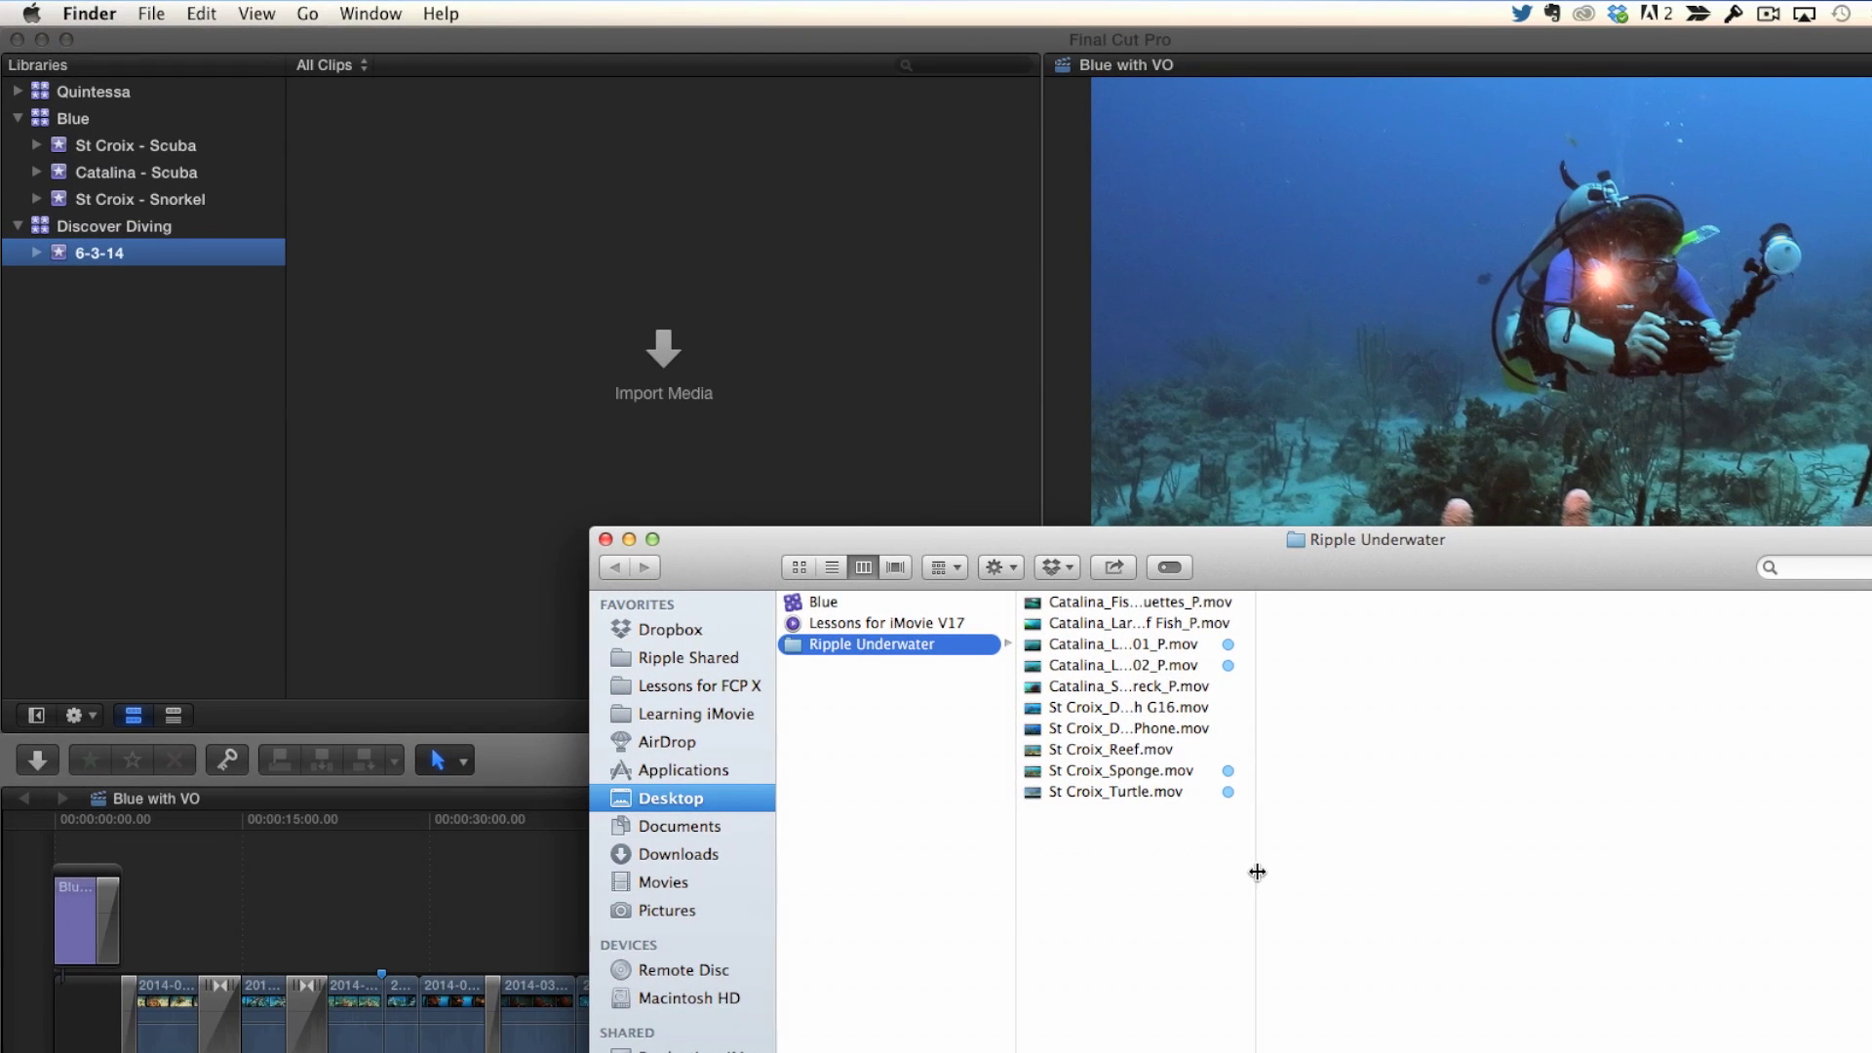
# Widen the file column, select all ten clips in Ripple Underwater, and import them into the 6-3-14 event's browser.
pyautogui.doubleClick(1046, 728)
pyautogui.moveTo(1268, 880); pyautogui.dragTo(1162, 614)
pyautogui.moveTo(1037, 607); pyautogui.dragTo(477, 246)
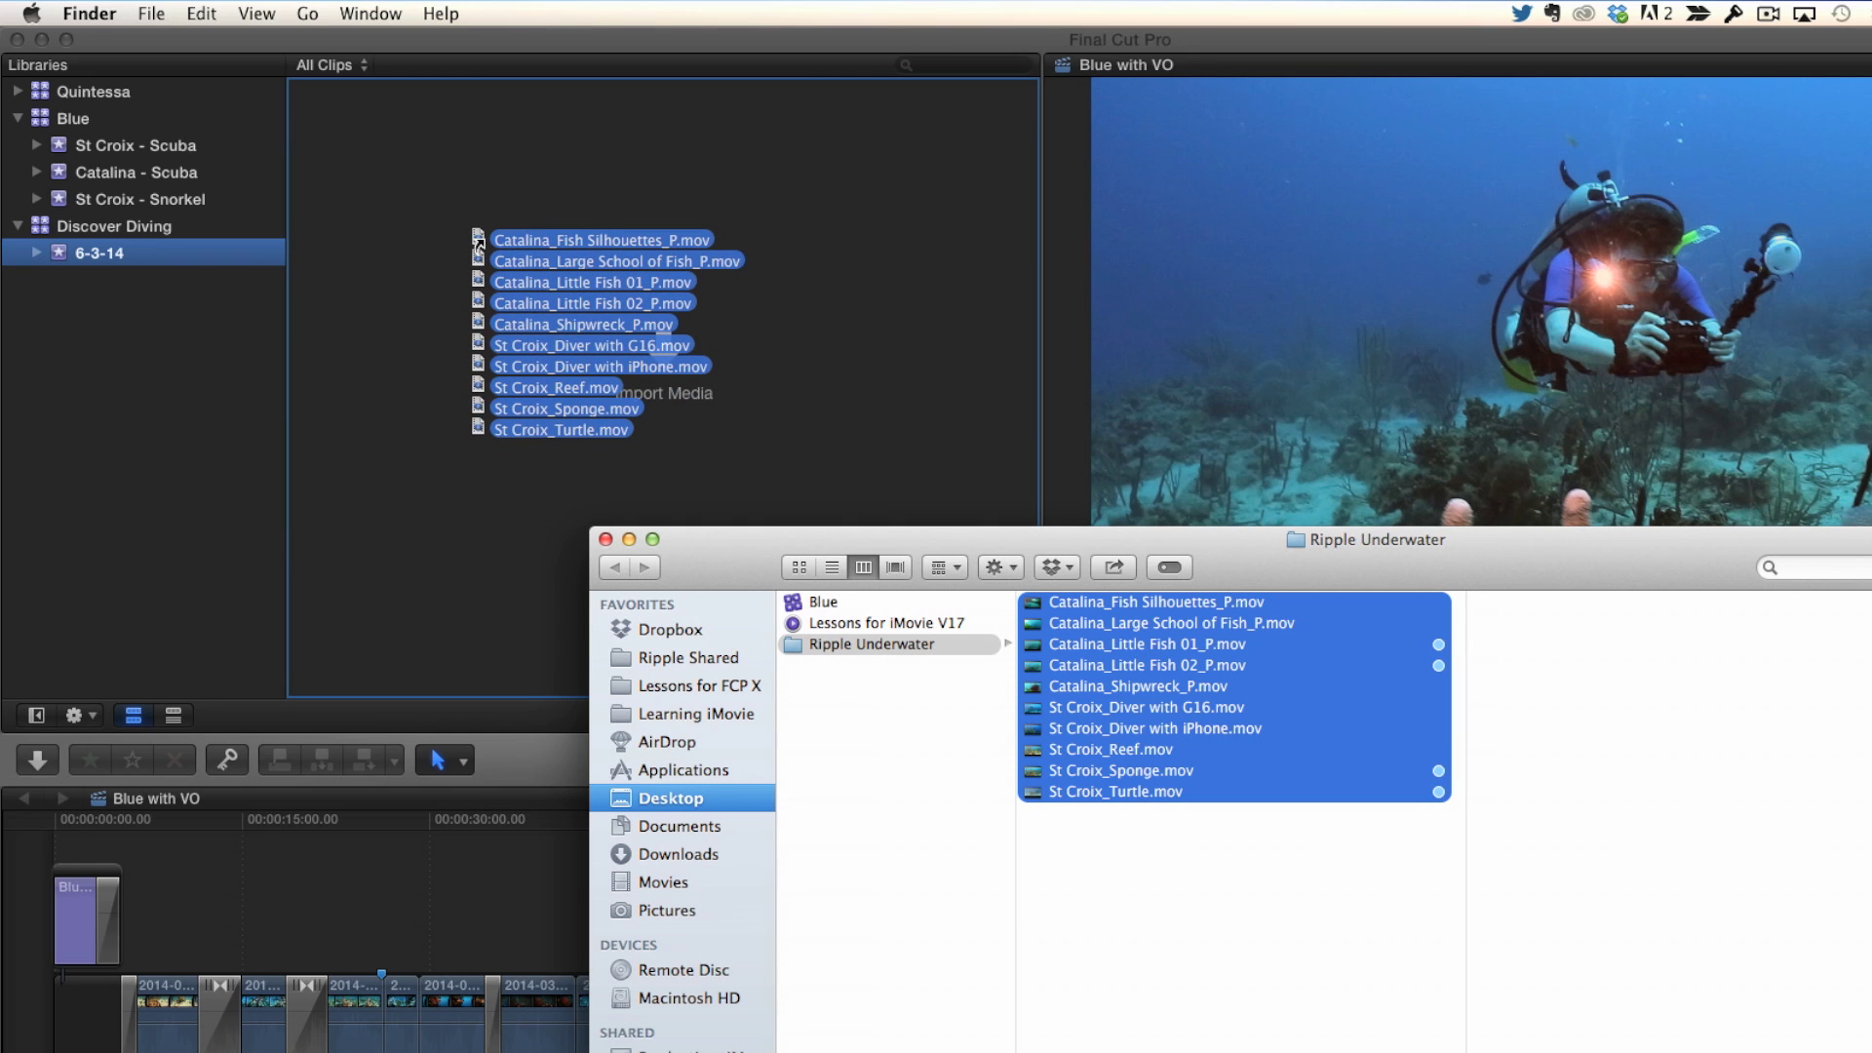
pyautogui.moveTo(478, 242); pyautogui.dragTo(430, 249)
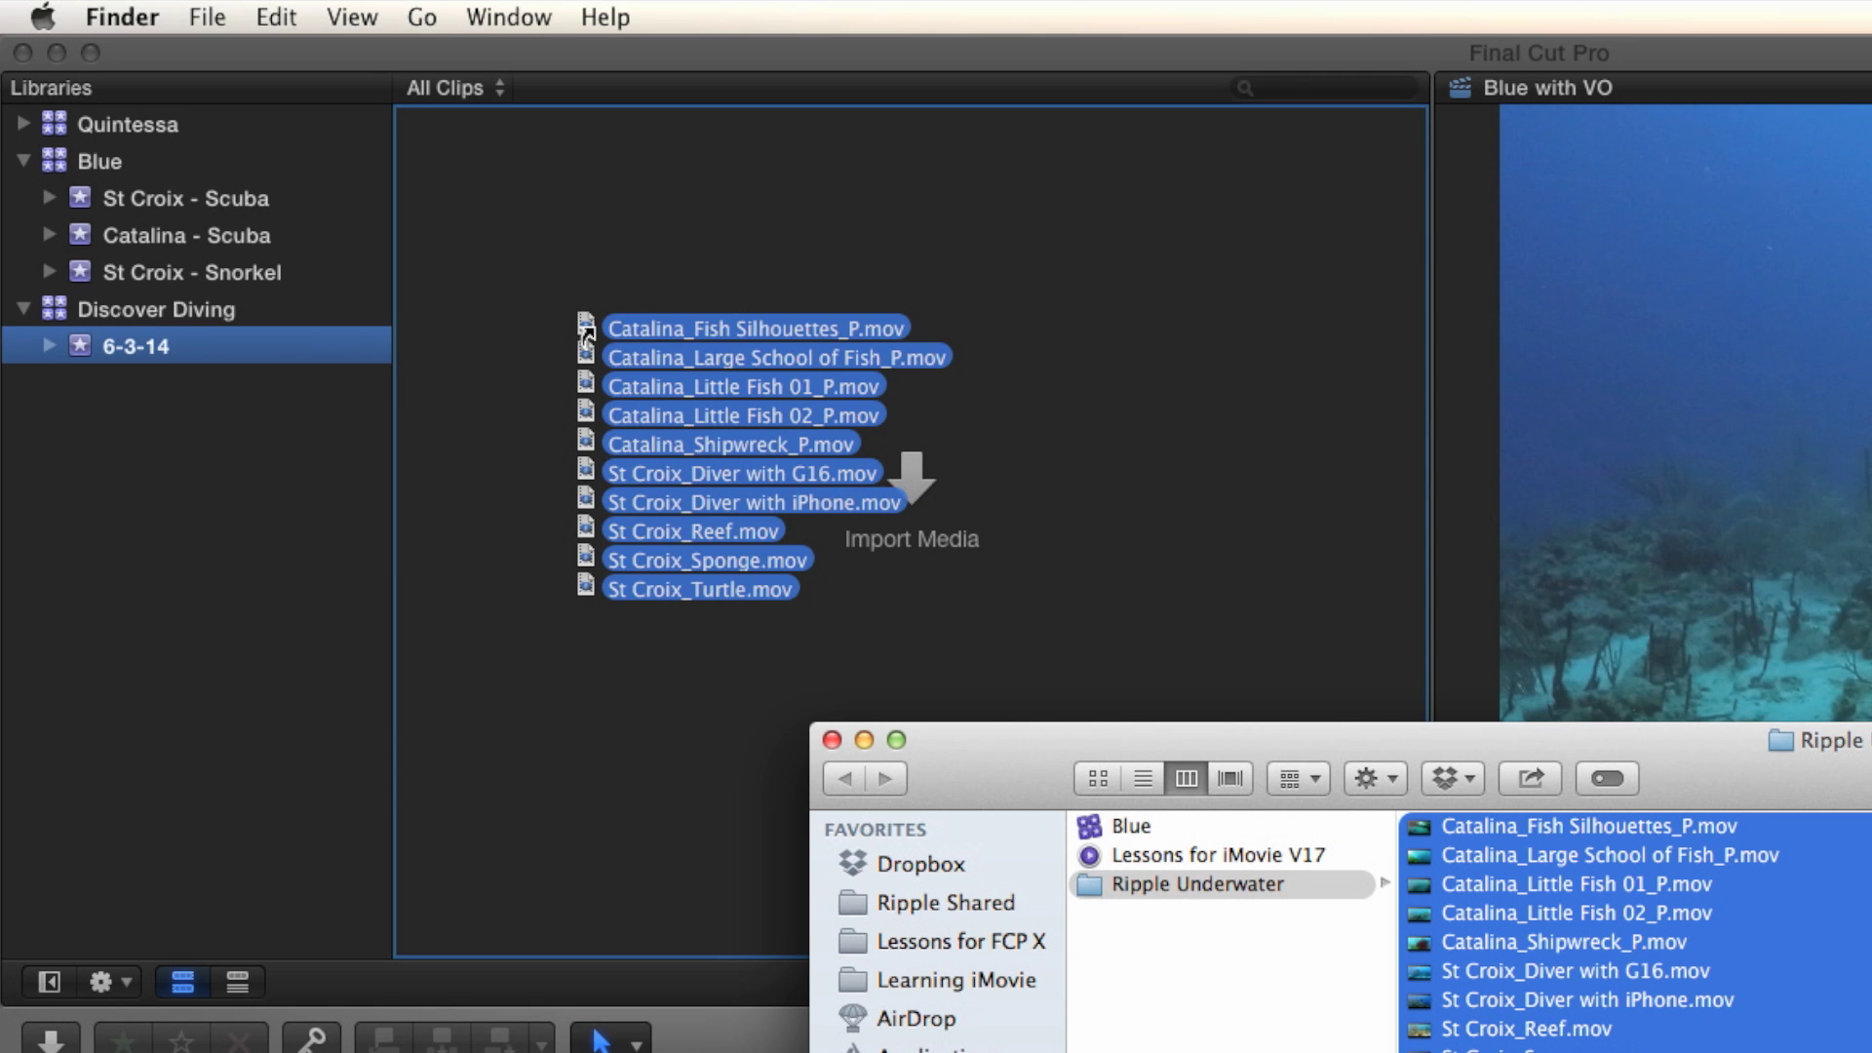
pyautogui.moveTo(585, 322); pyautogui.dragTo(587, 337)
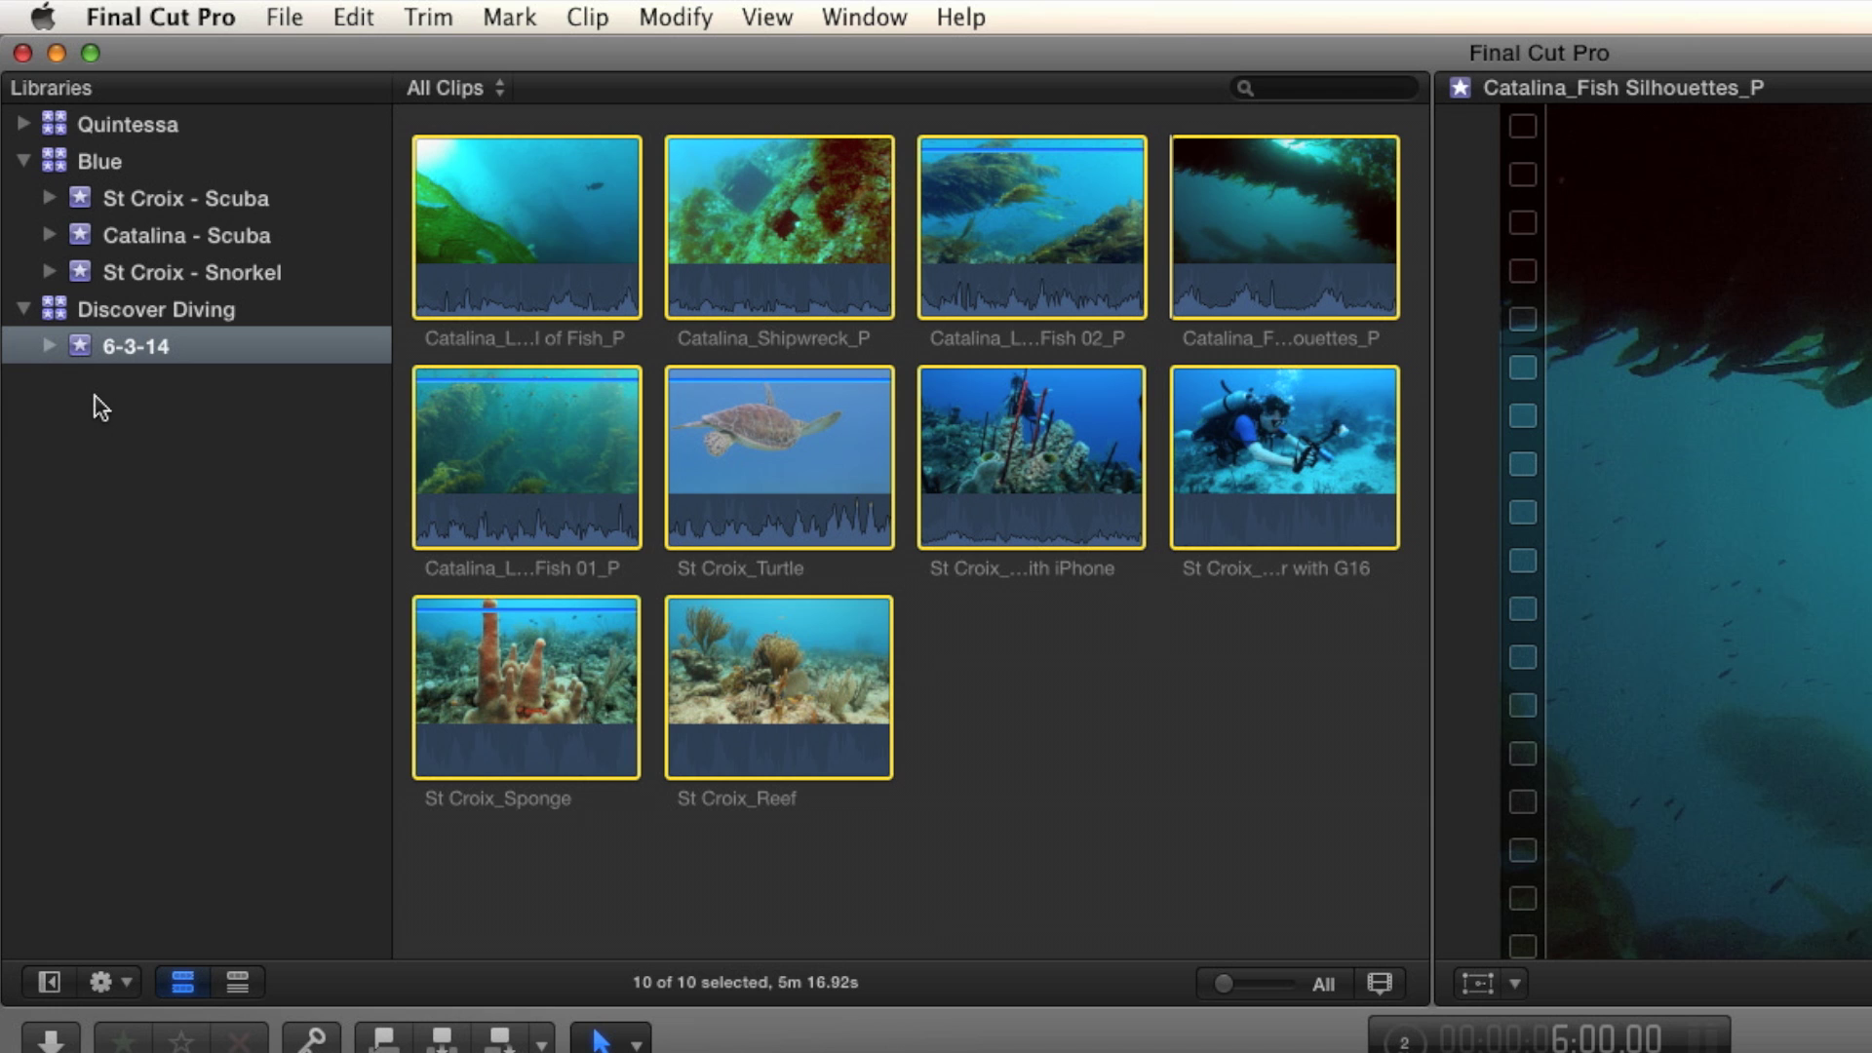
# Expand the 6-3-14 event, open its Marine Life keyword collection, and look through the clips in it.
pyautogui.click(47, 347)
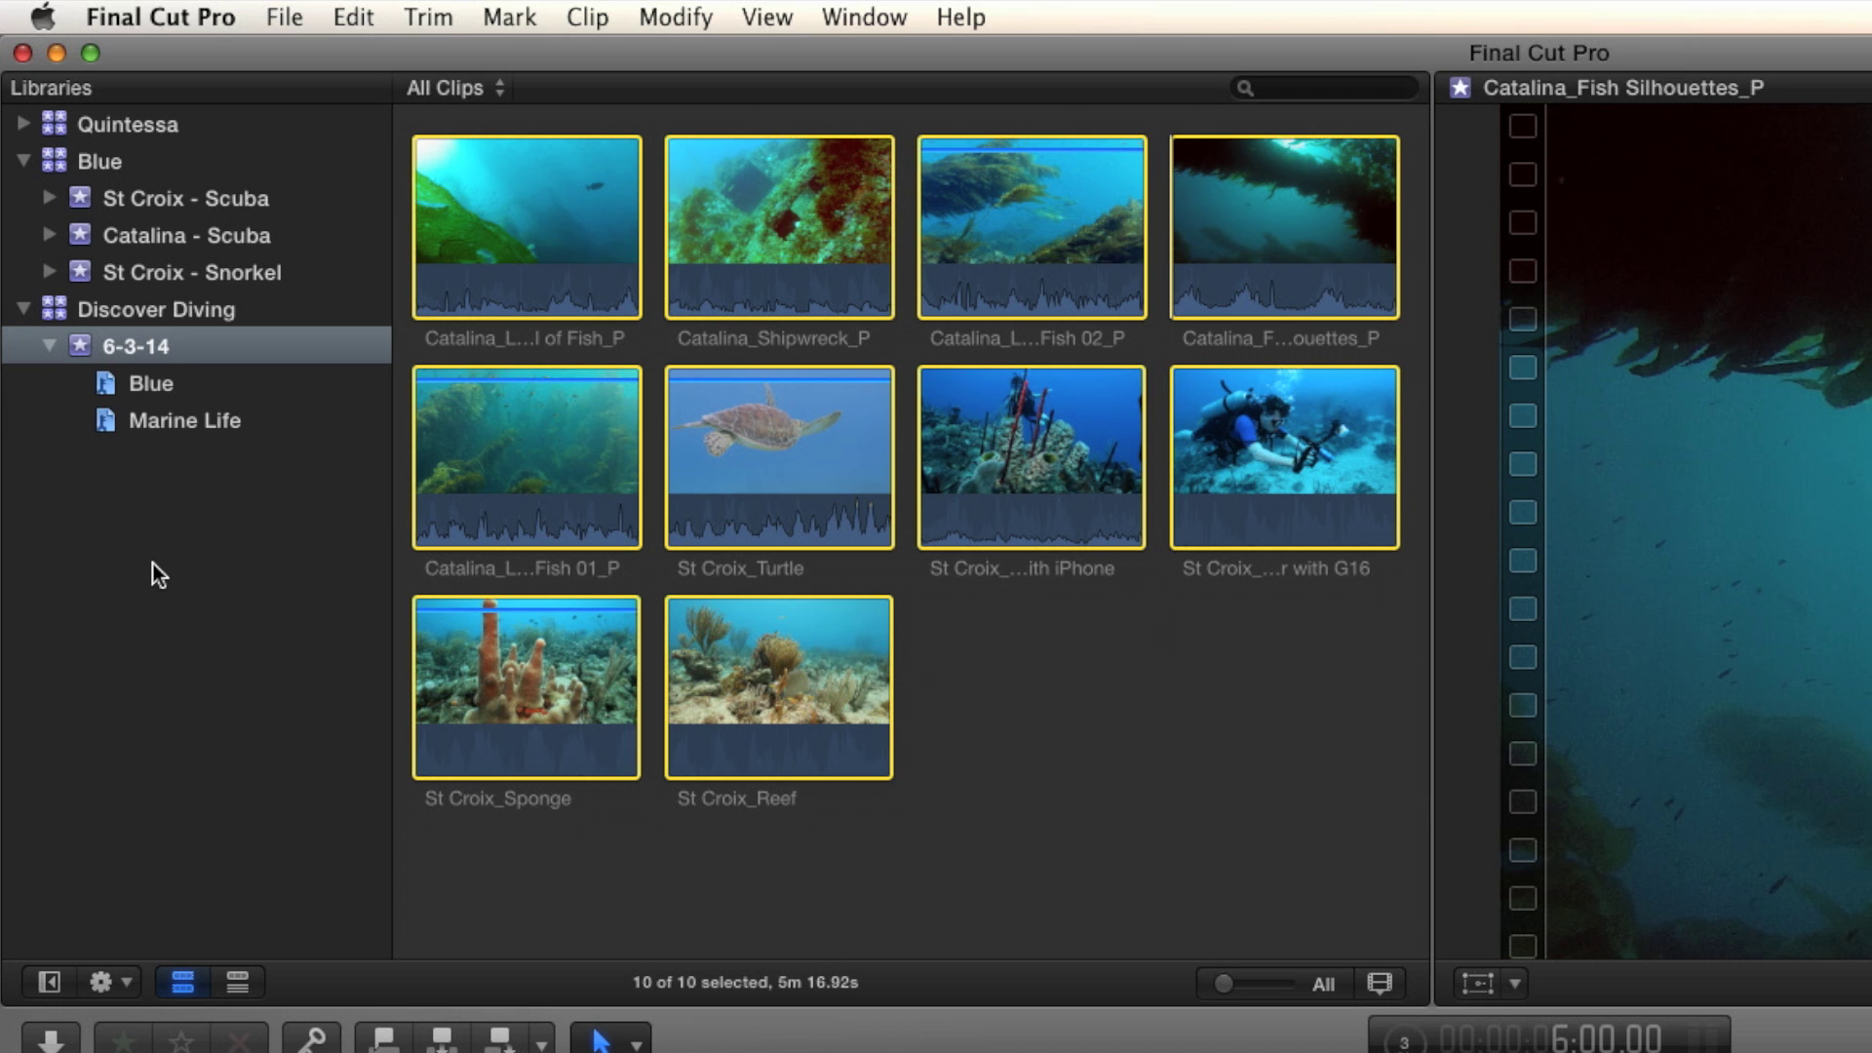
pyautogui.click(146, 420)
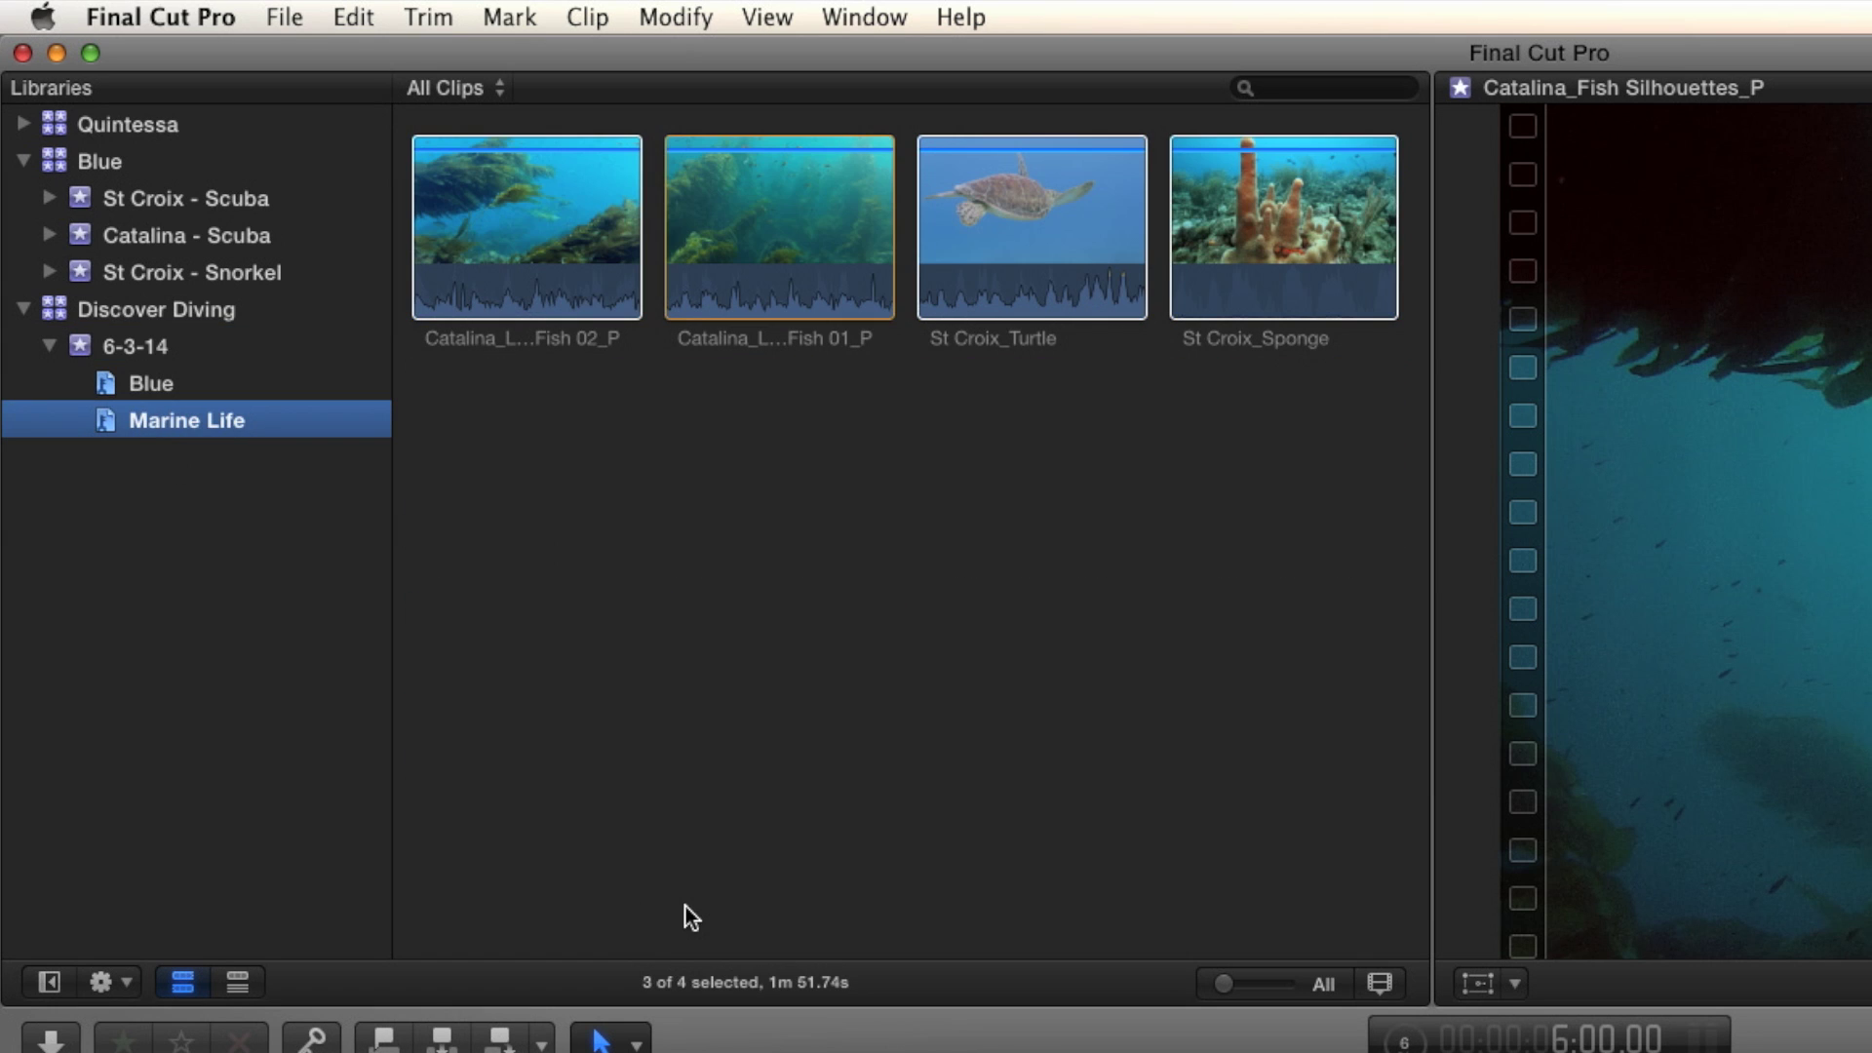
pyautogui.click(1292, 657)
pyautogui.click(1219, 259)
pyautogui.click(1102, 255)
pyautogui.click(809, 253)
pyautogui.click(535, 271)
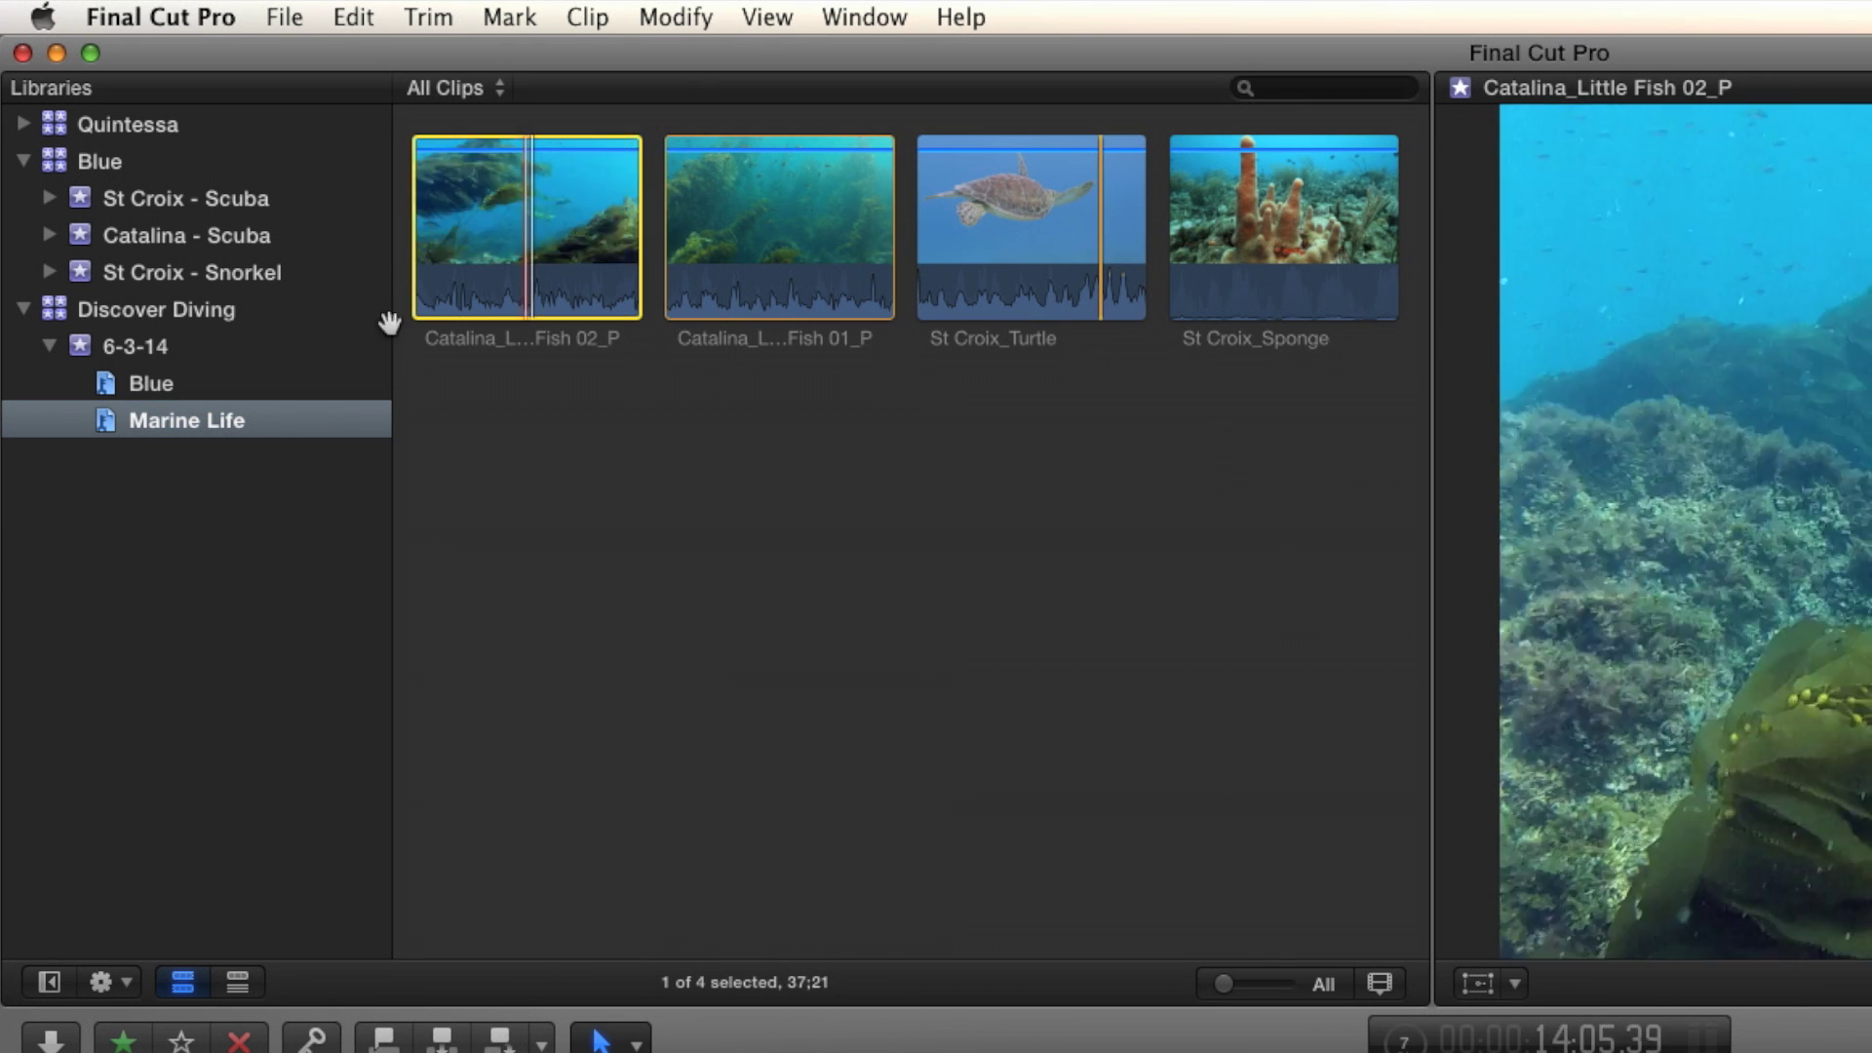
# Open the Blue keyword collection in the 6-3-14 event and look through its clips.
pyautogui.click(187, 391)
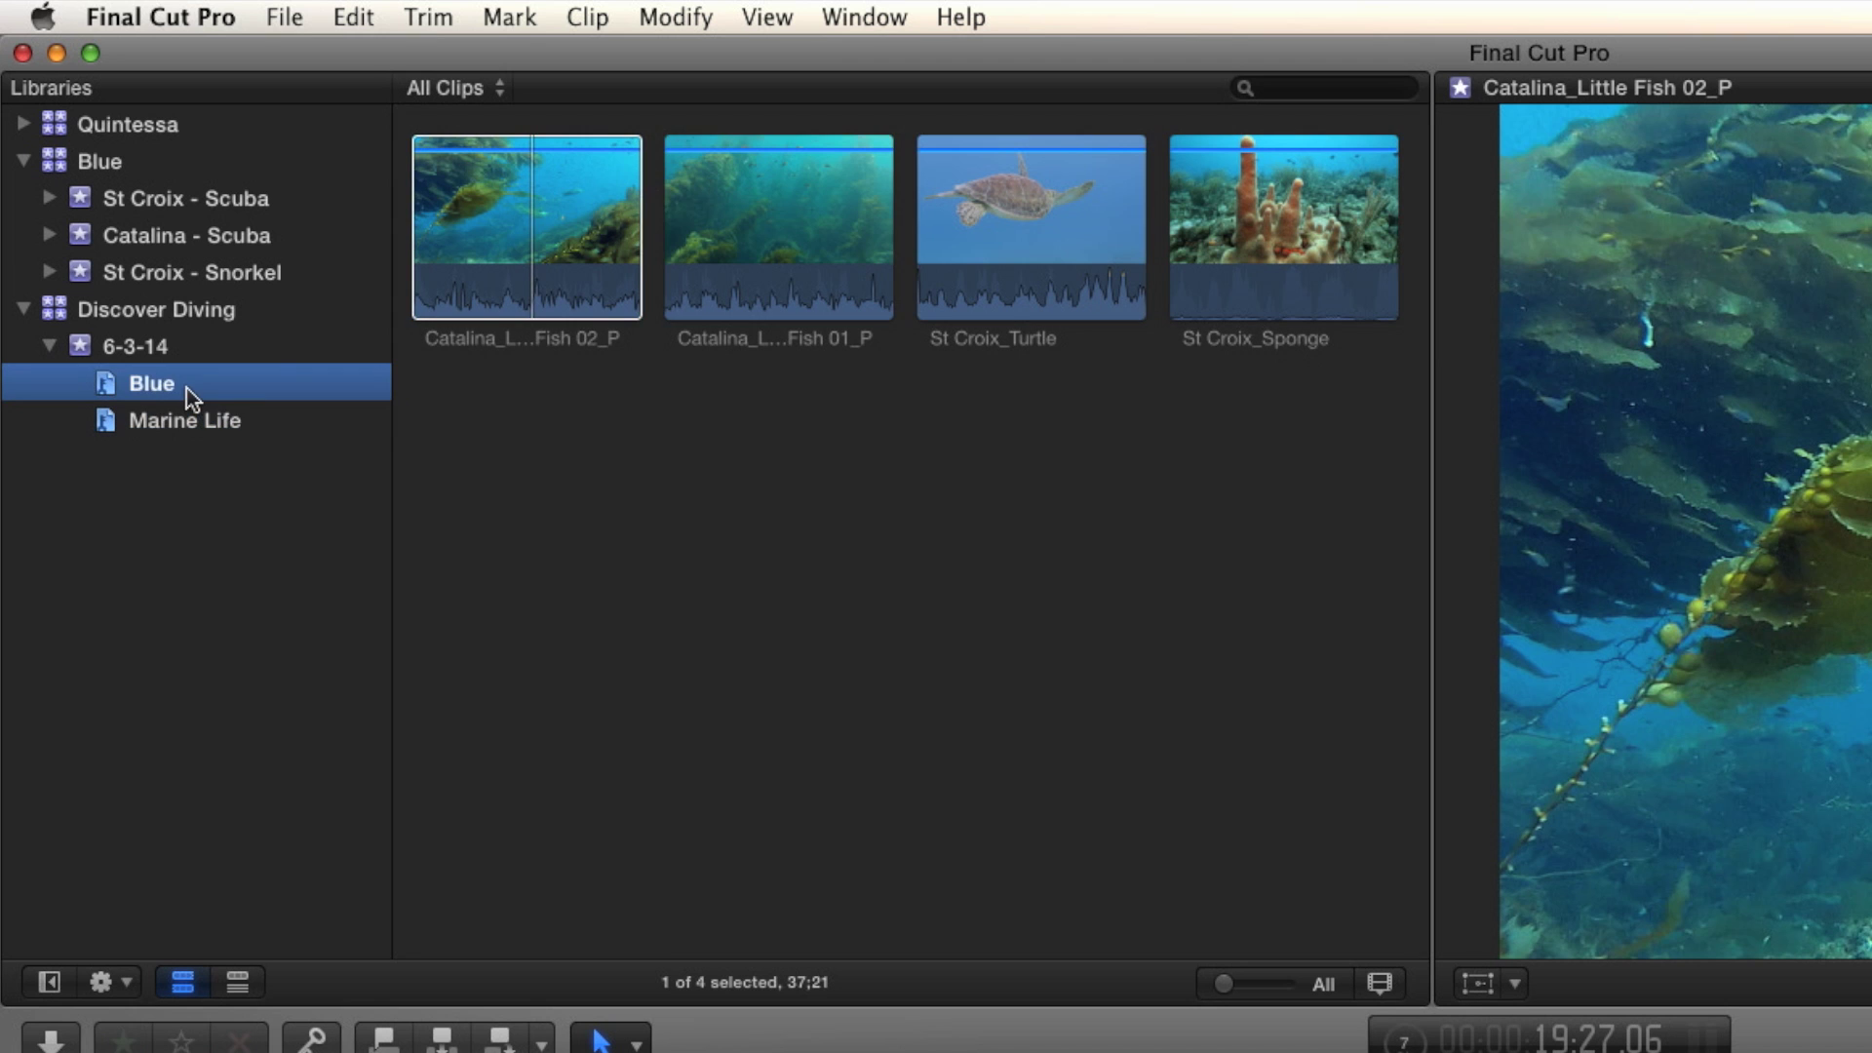
pyautogui.click(499, 264)
pyautogui.click(827, 255)
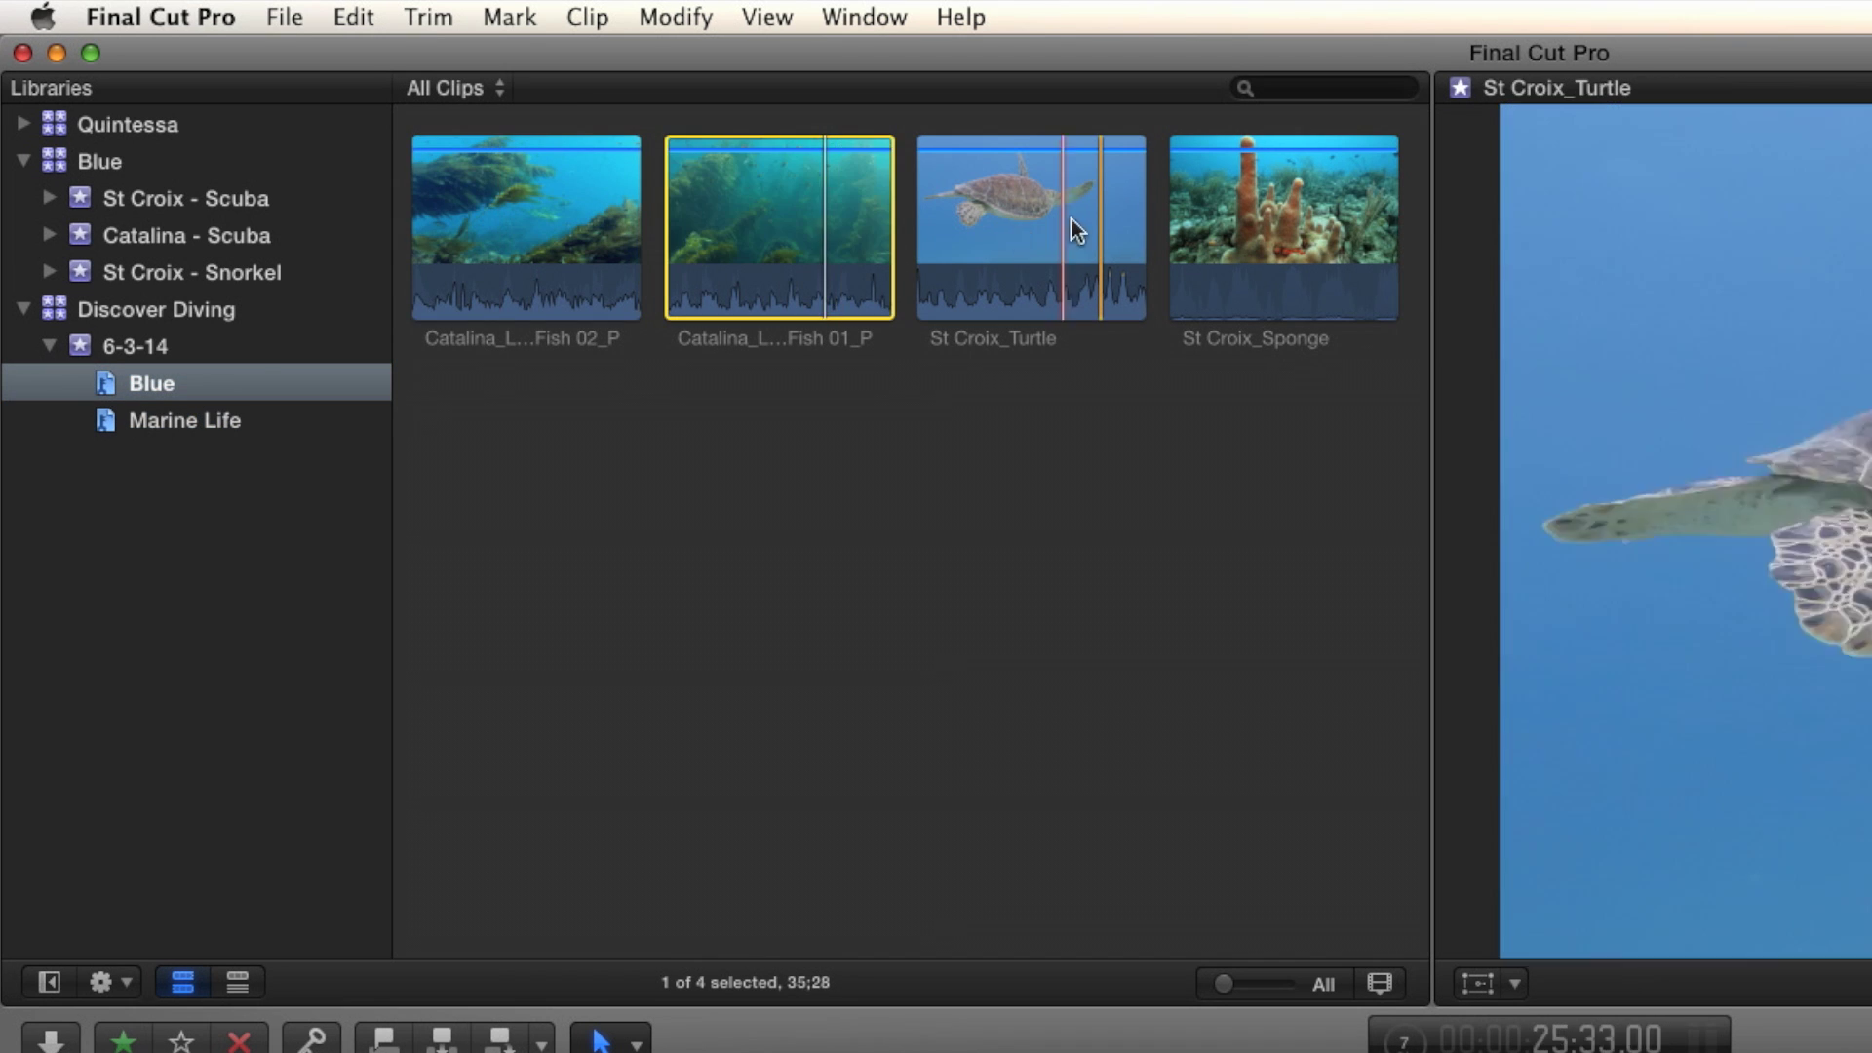